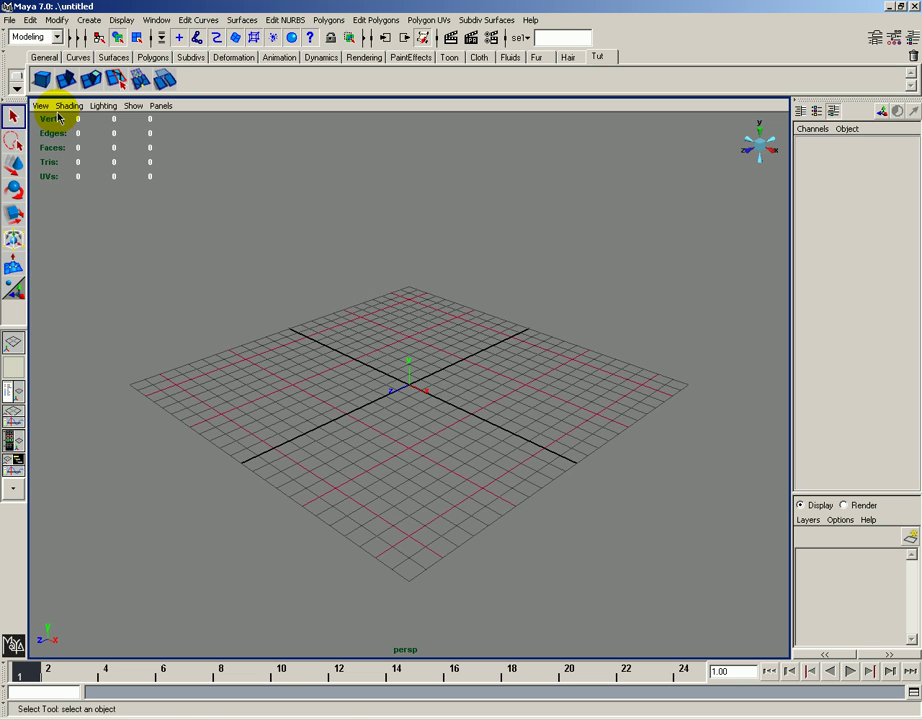
- Switch to the side view and import the Desktop image Sidious-le-lightsaber-l as its image plane, leaving it deselected
{"action": "key", "text": "space"}
{"action": "left_click_drag", "start_coordinate": [107, 175], "coordinate": [134, 175]}
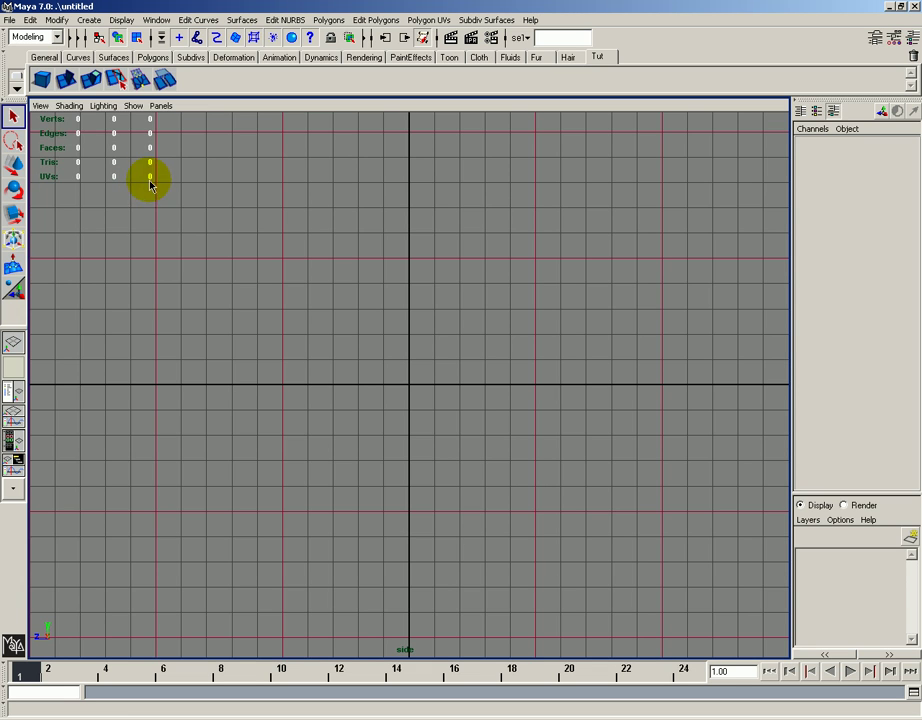
{"action": "left_click", "coordinate": [40, 106]}
{"action": "mouse_move", "coordinate": [107, 310]}
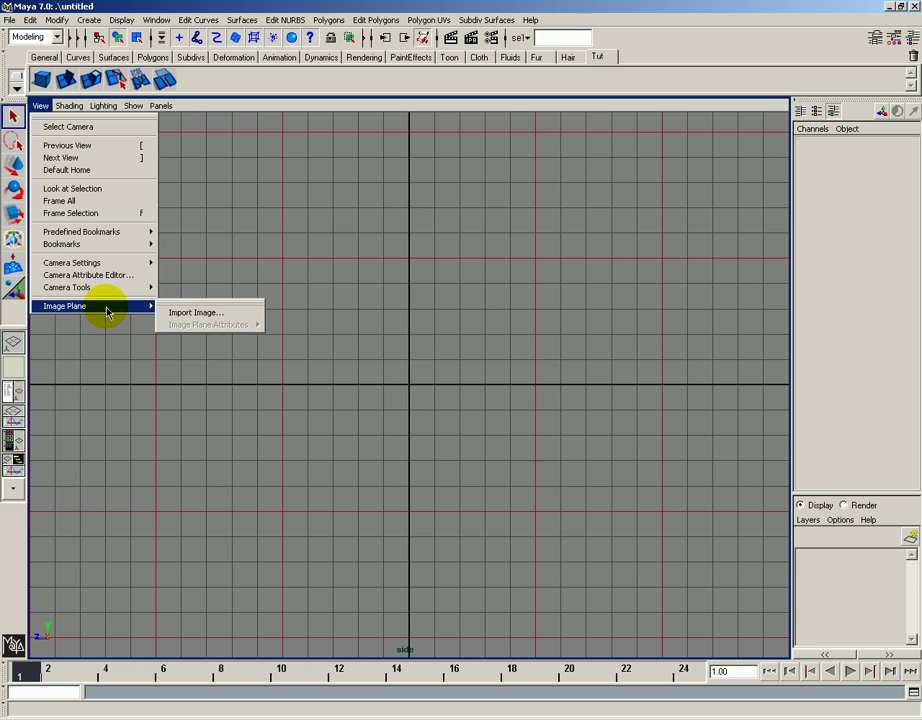
{"action": "left_click", "coordinate": [180, 316]}
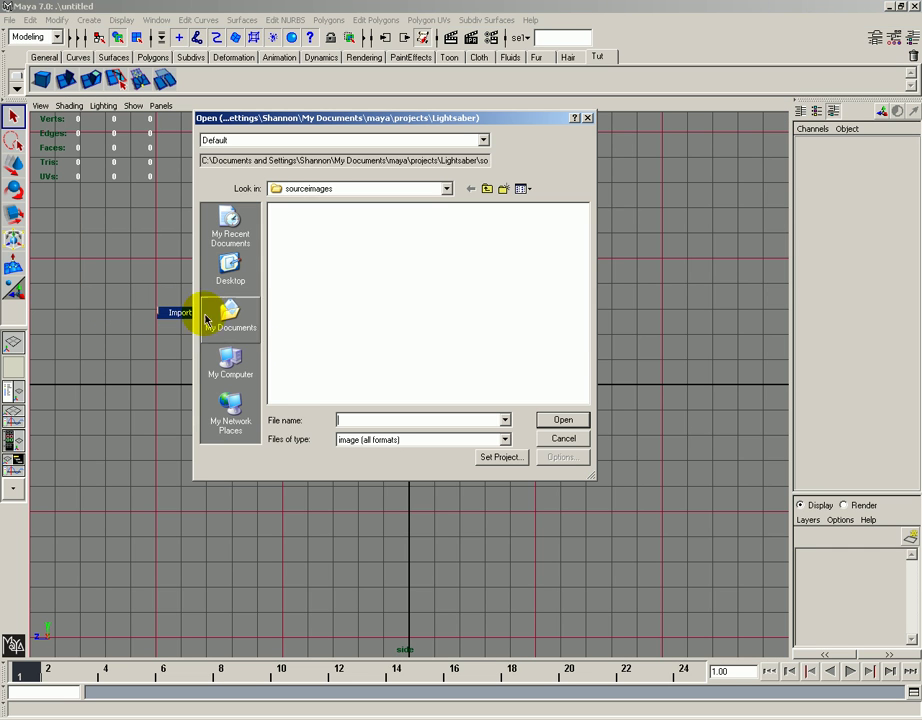
{"action": "left_click", "coordinate": [245, 265]}
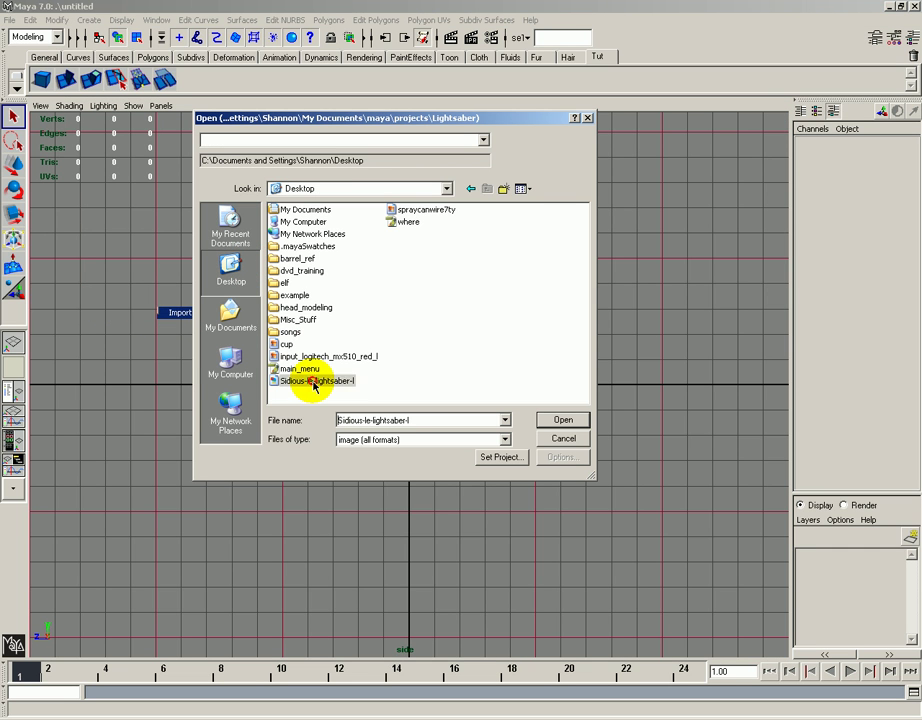
{"action": "left_click", "coordinate": [561, 419]}
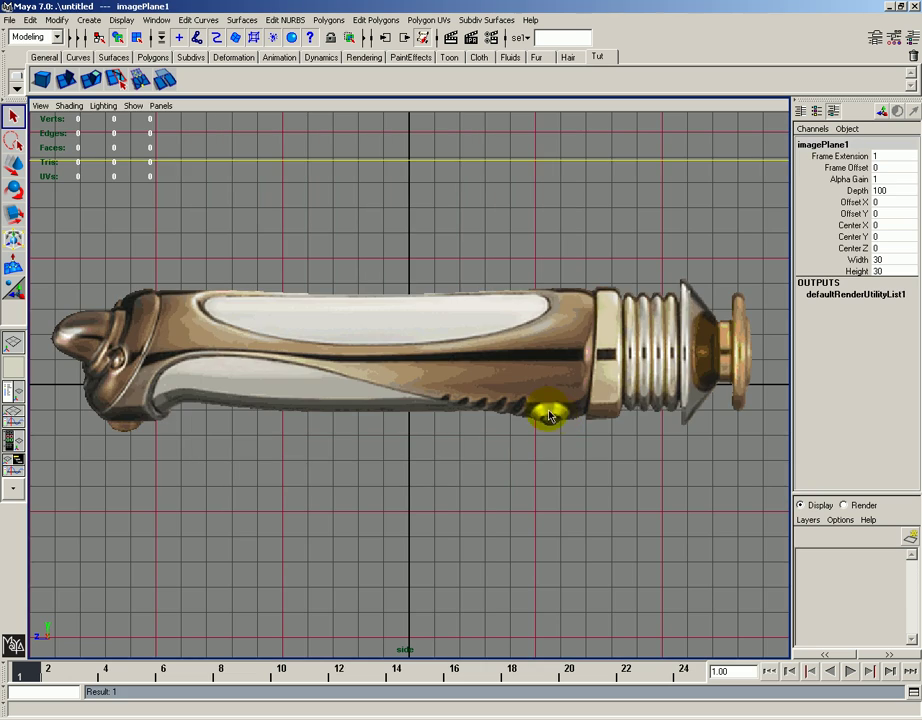
{"action": "scroll", "coordinate": [539, 408], "scroll_direction": "down", "scroll_amount": 5}
{"action": "scroll", "coordinate": [546, 400], "scroll_direction": "up", "scroll_amount": 2}
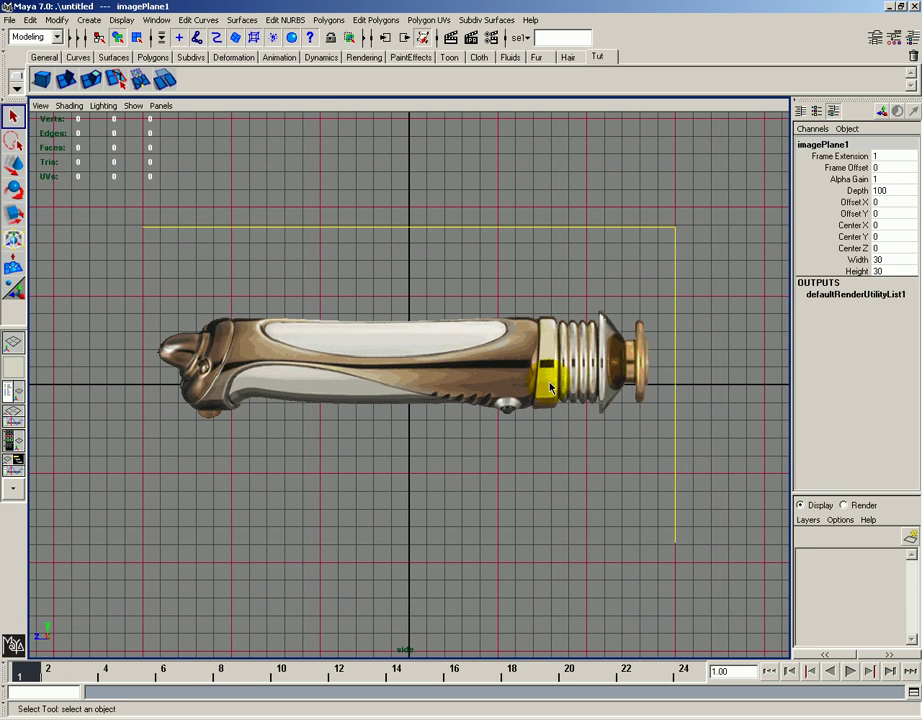
{"action": "middle_click_drag", "start_coordinate": [596, 388], "coordinate": [545, 392], "text": "alt"}
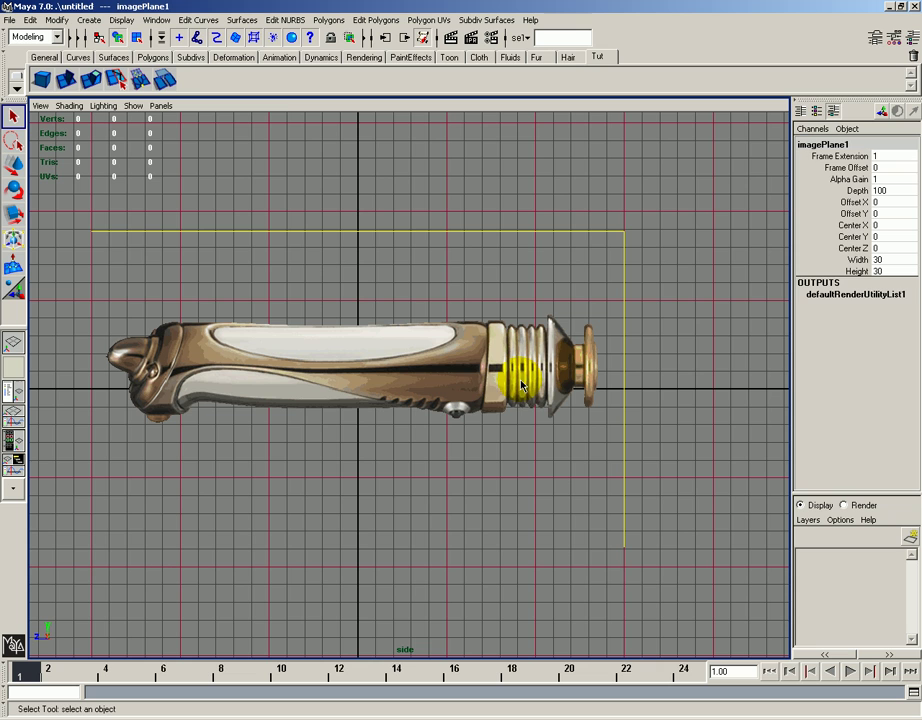
{"action": "left_click", "coordinate": [518, 152]}
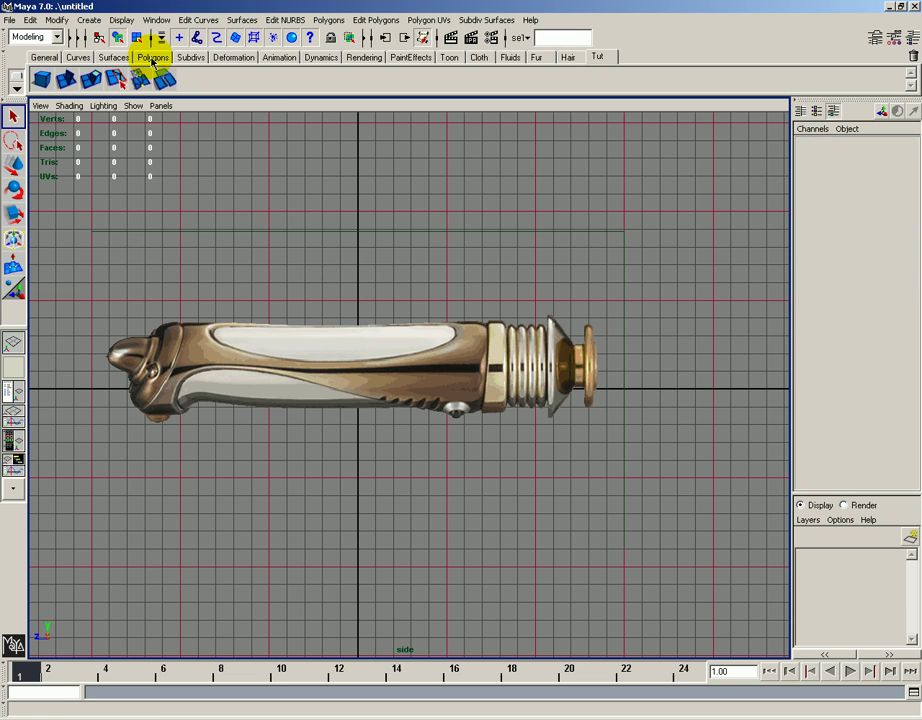
- Activate the CV Curve Tool for tracing the ribbed, flared end of the lightsaber reference
{"action": "left_click", "coordinate": [82, 58]}
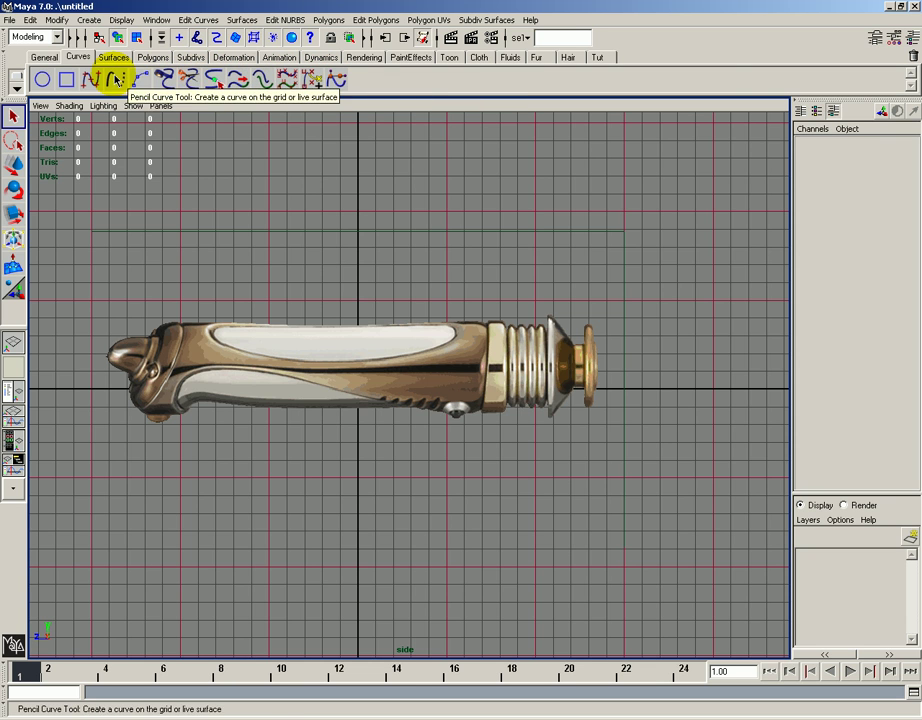
{"action": "left_click", "coordinate": [89, 20]}
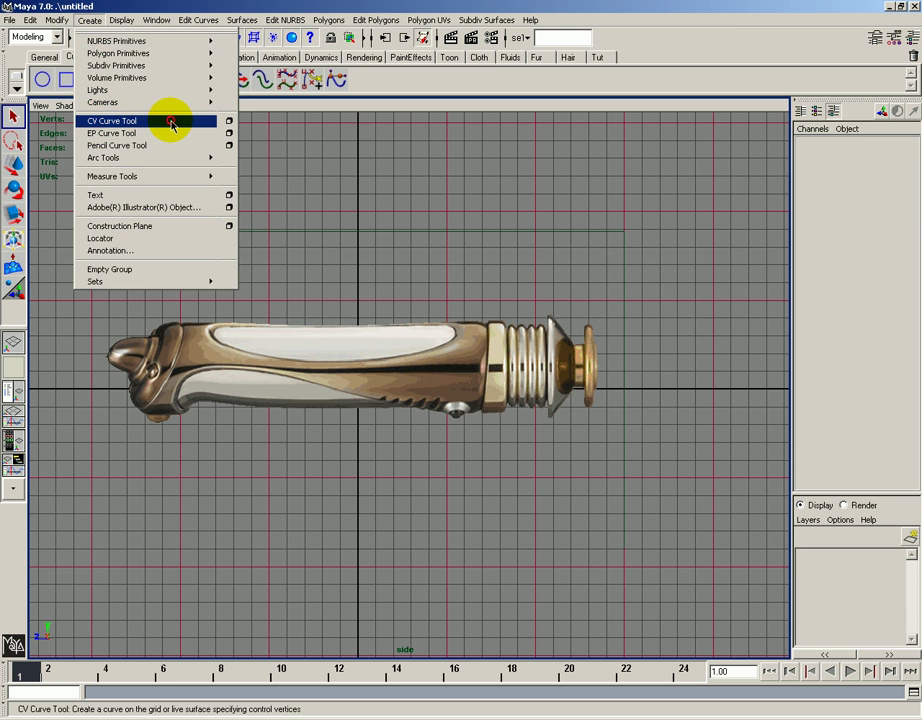
{"action": "left_click", "coordinate": [173, 120]}
{"action": "middle_click_drag", "start_coordinate": [506, 267], "coordinate": [354, 298], "text": "alt"}
{"action": "right_click_drag", "start_coordinate": [354, 298], "coordinate": [408, 326], "text": "alt"}
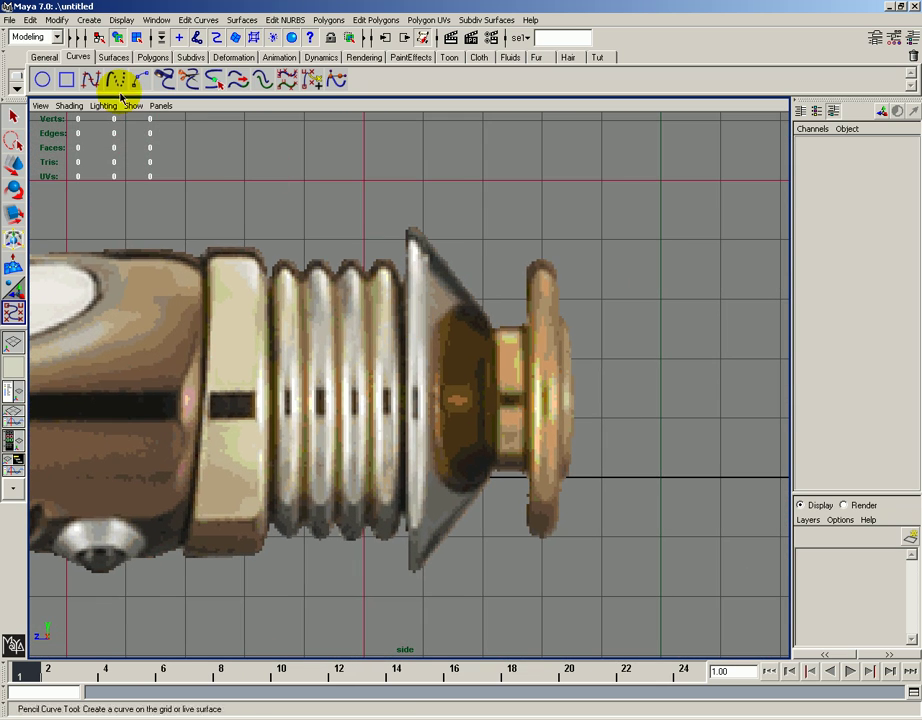
- Set the side view to Smooth Shade All with hardware texturing, and toggle X-Ray on and back off
{"action": "left_click", "coordinate": [69, 105]}
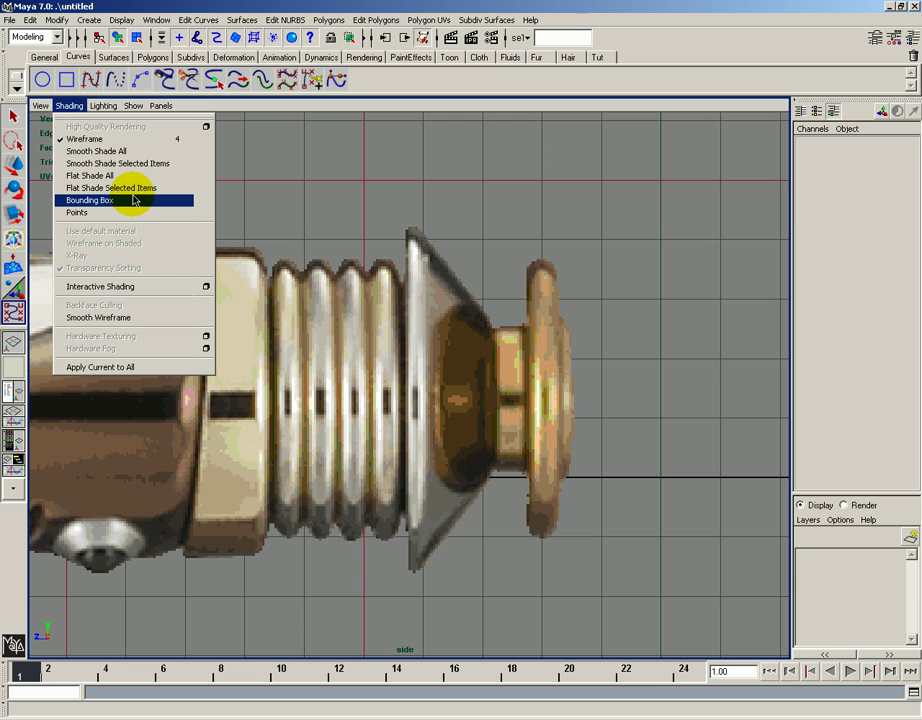
{"action": "left_click", "coordinate": [336, 9]}
{"action": "left_click", "coordinate": [66, 105]}
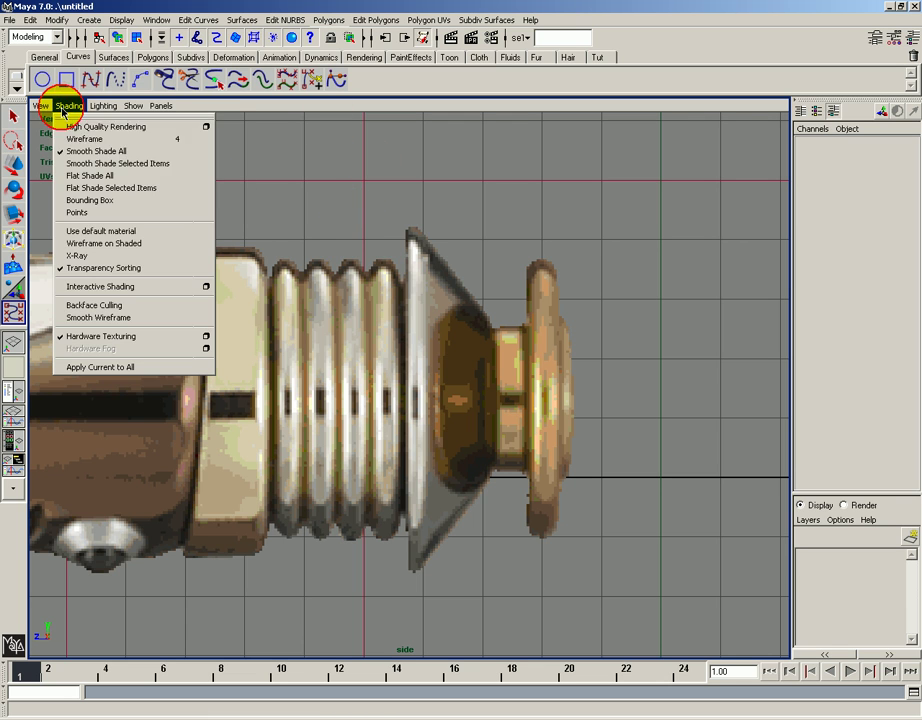
{"action": "left_click", "coordinate": [111, 252]}
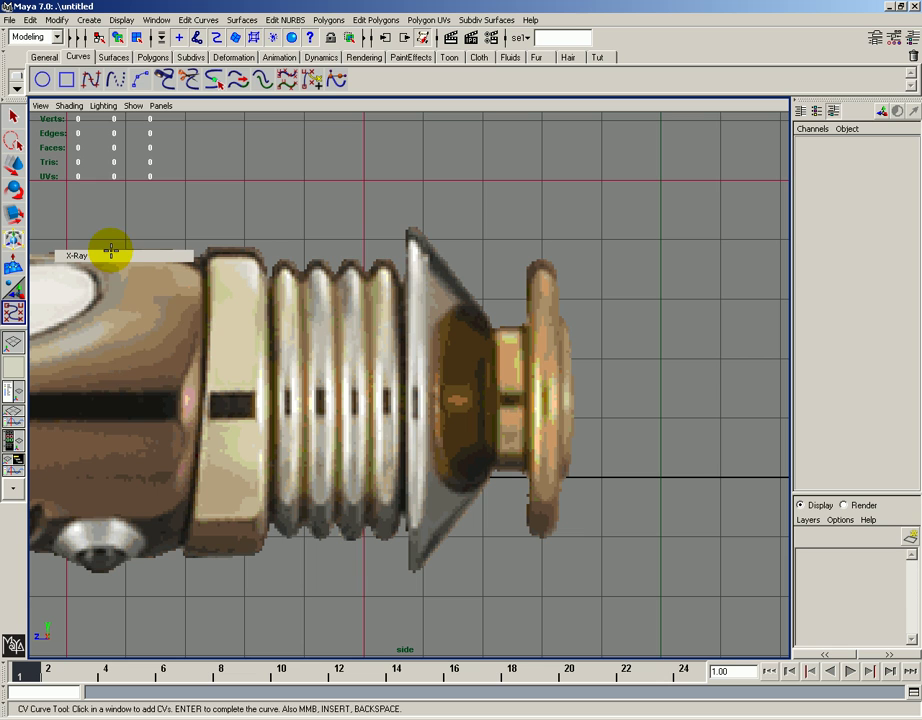
{"action": "left_click", "coordinate": [69, 105]}
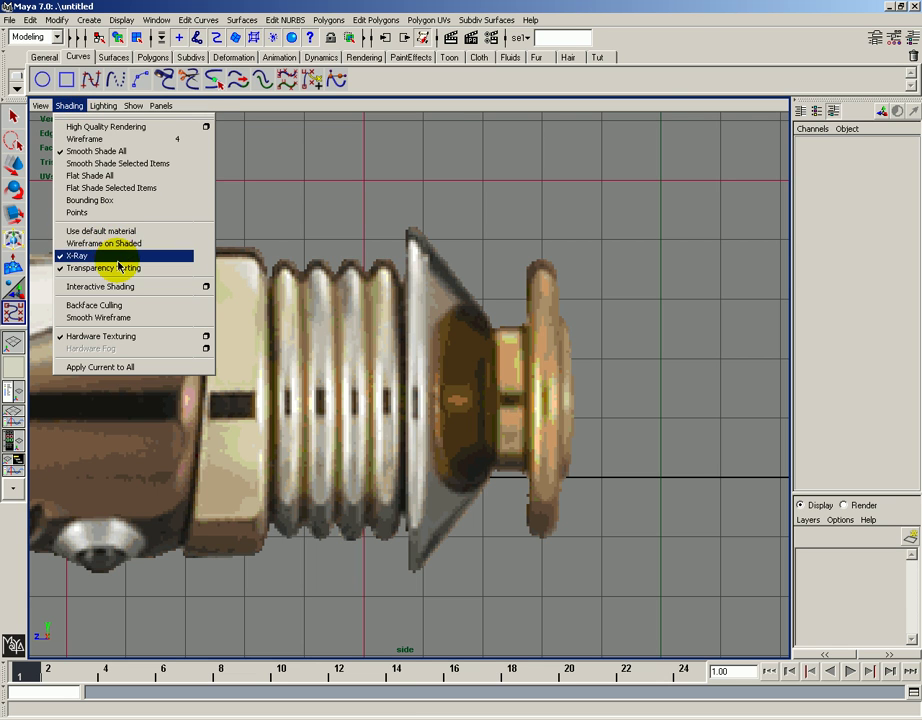
{"action": "left_click", "coordinate": [75, 256]}
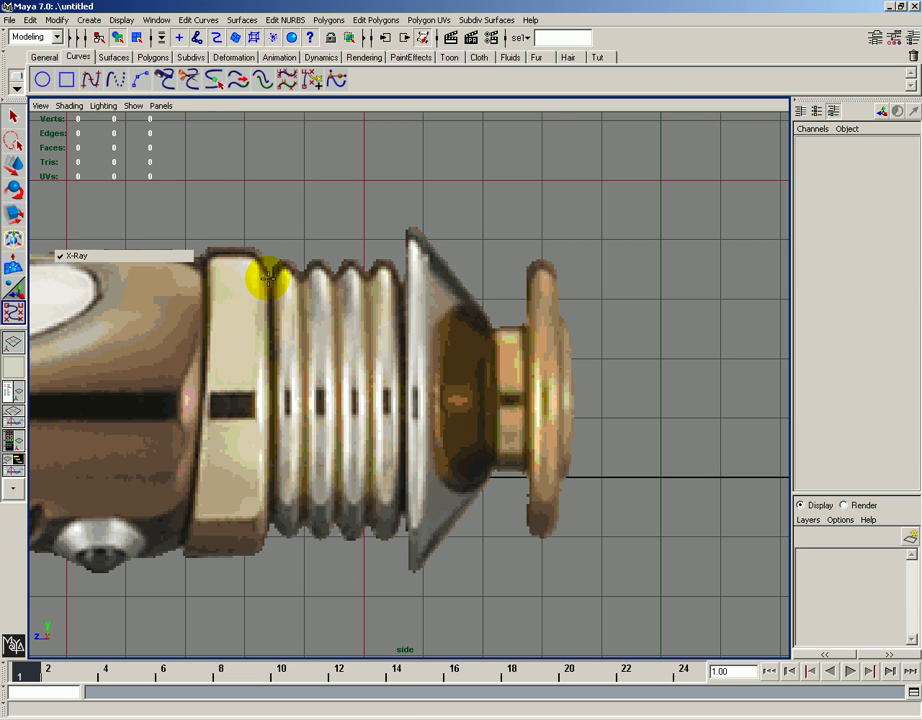
- Place the first profile CVs up the start of the ribbed section, along its upper edge and over the flared collar's tip
{"action": "left_click", "coordinate": [268, 377]}
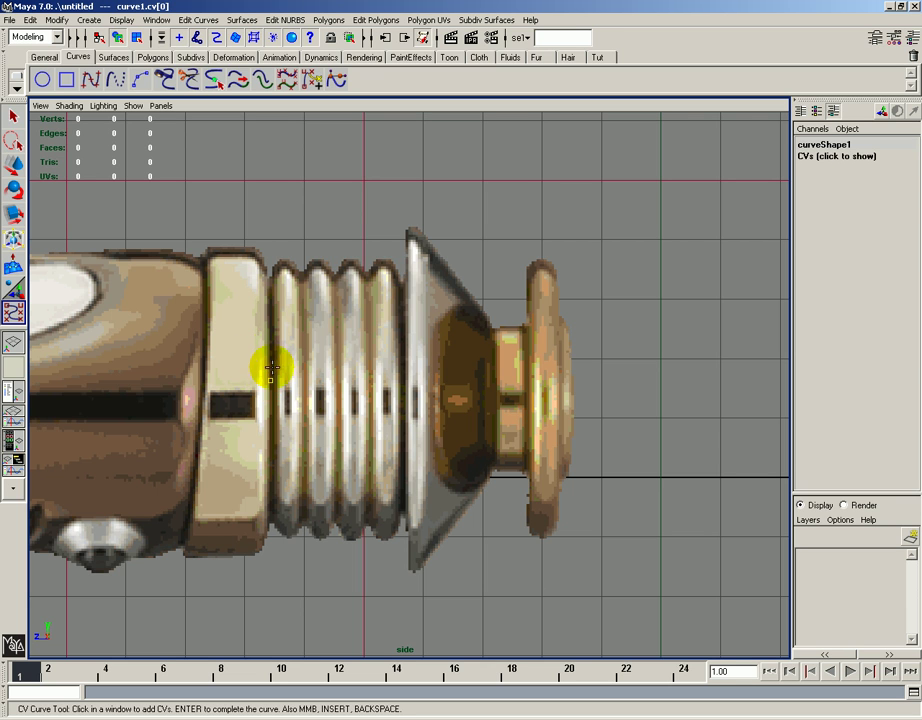
{"action": "left_click", "coordinate": [268, 277]}
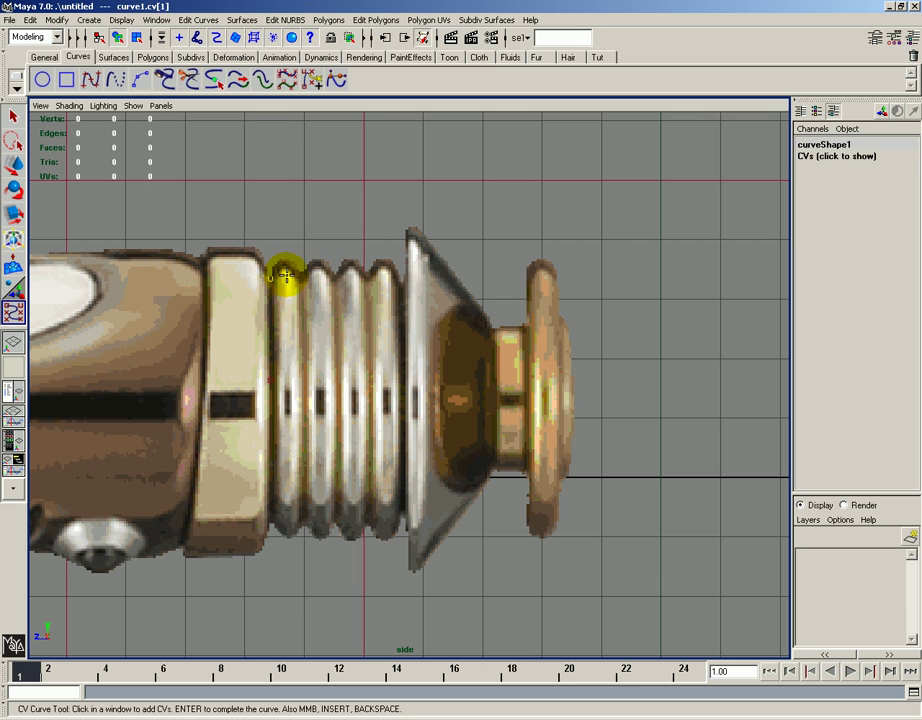
{"action": "left_click", "coordinate": [361, 274]}
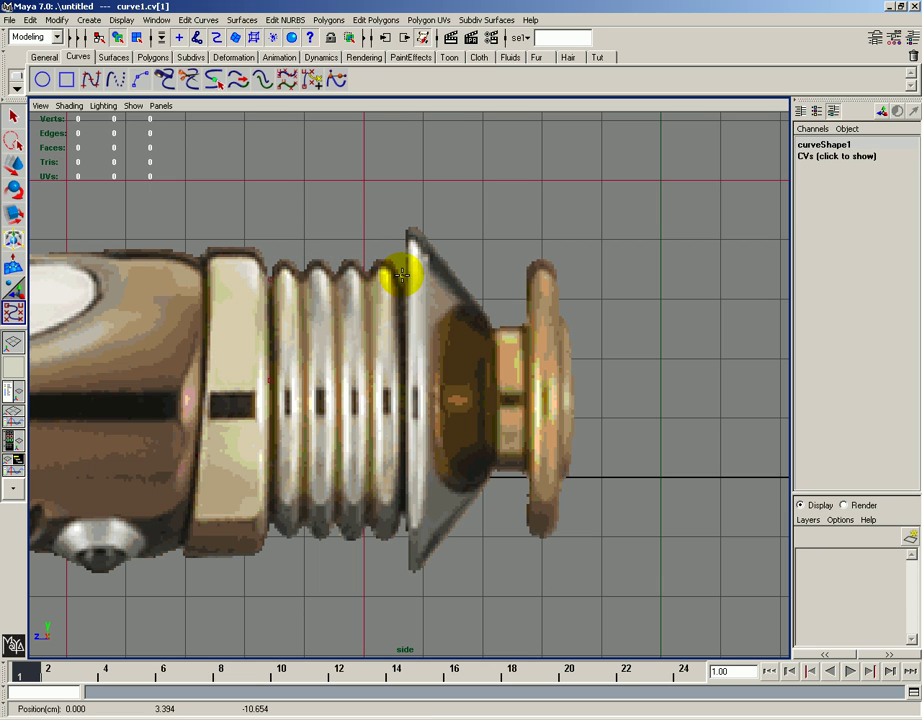
{"action": "left_click", "coordinate": [447, 304]}
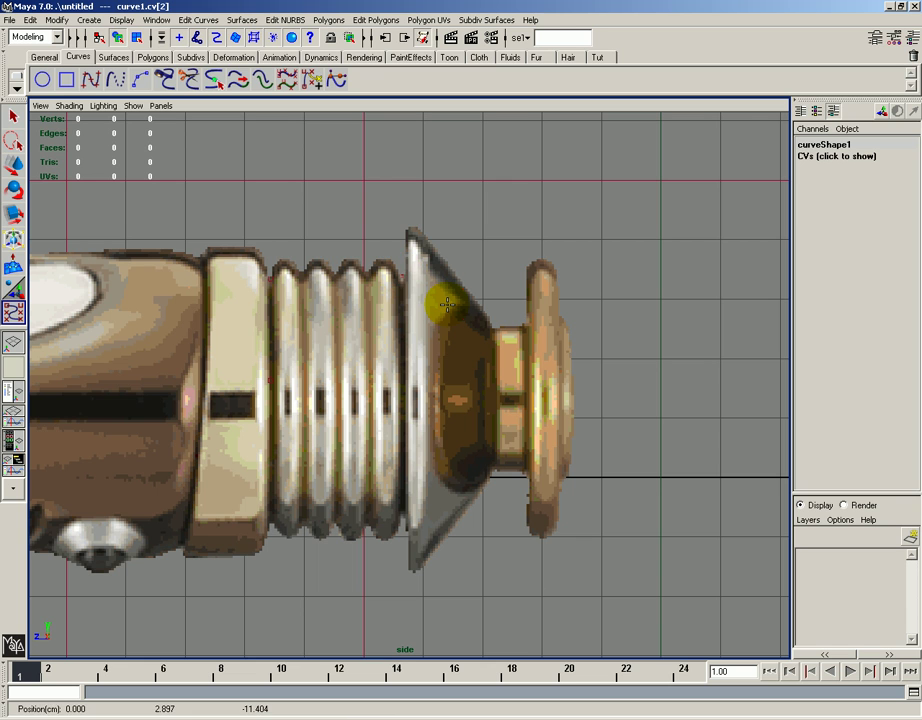
{"action": "left_click_drag", "start_coordinate": [405, 232], "coordinate": [408, 230]}
{"action": "left_click", "coordinate": [417, 227]}
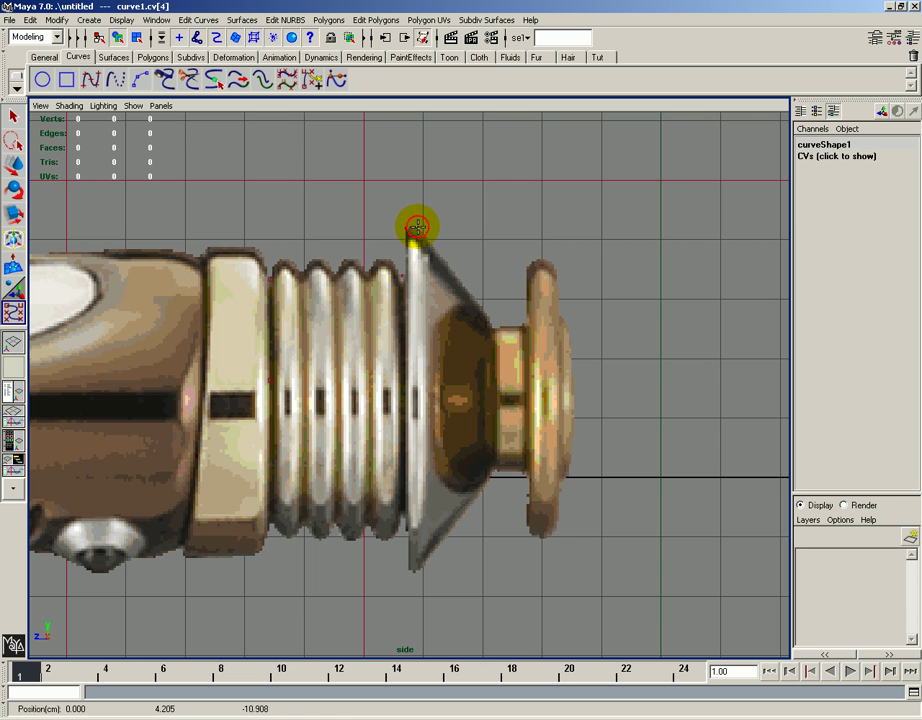
- Continue the profile down the flare, across the neck and around the end disc to its outer face, and finish the curve
{"action": "left_click", "coordinate": [491, 321]}
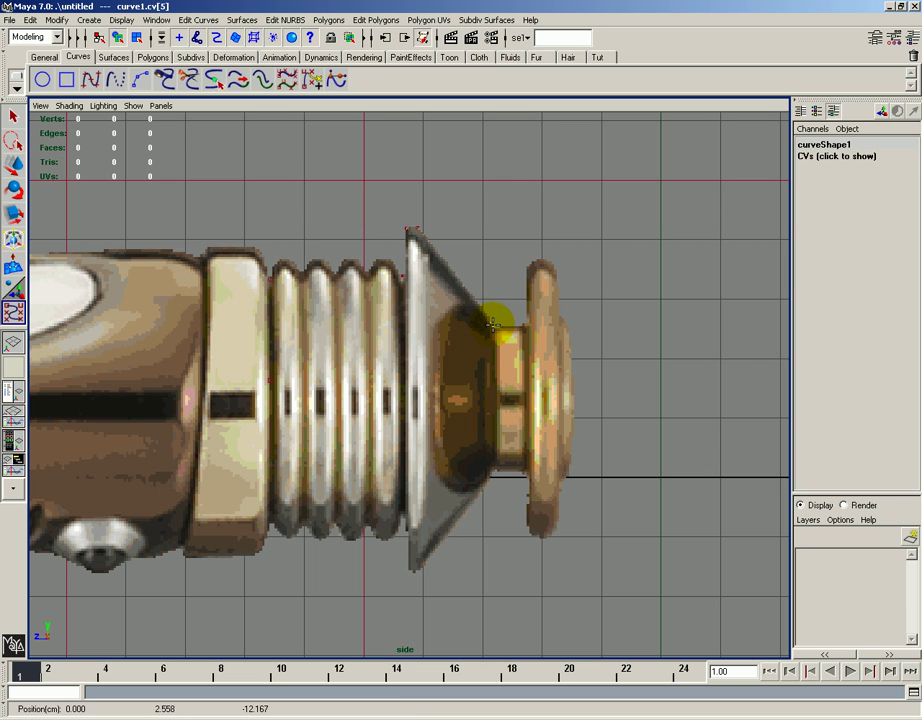
{"action": "left_click_drag", "start_coordinate": [491, 328], "coordinate": [527, 324]}
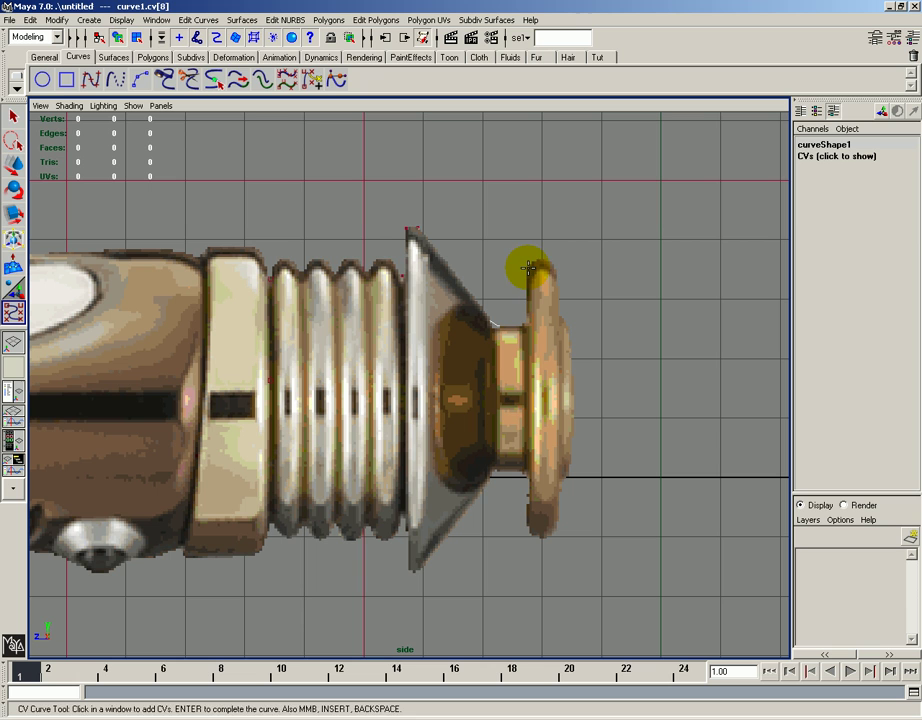
{"action": "left_click_drag", "start_coordinate": [527, 268], "coordinate": [536, 259]}
{"action": "left_click_drag", "start_coordinate": [551, 267], "coordinate": [551, 267]}
{"action": "left_click_drag", "start_coordinate": [557, 316], "coordinate": [568, 335]}
{"action": "left_click_drag", "start_coordinate": [578, 382], "coordinate": [573, 382]}
{"action": "key", "text": "q"}
- Select the profile curve's first and last control vertices and scale them flat in Y so they line up
{"action": "right_click_drag", "start_coordinate": [573, 381], "coordinate": [528, 378]}
{"action": "left_click_drag", "start_coordinate": [377, 361], "coordinate": [619, 463]}
{"action": "key", "text": "r"}
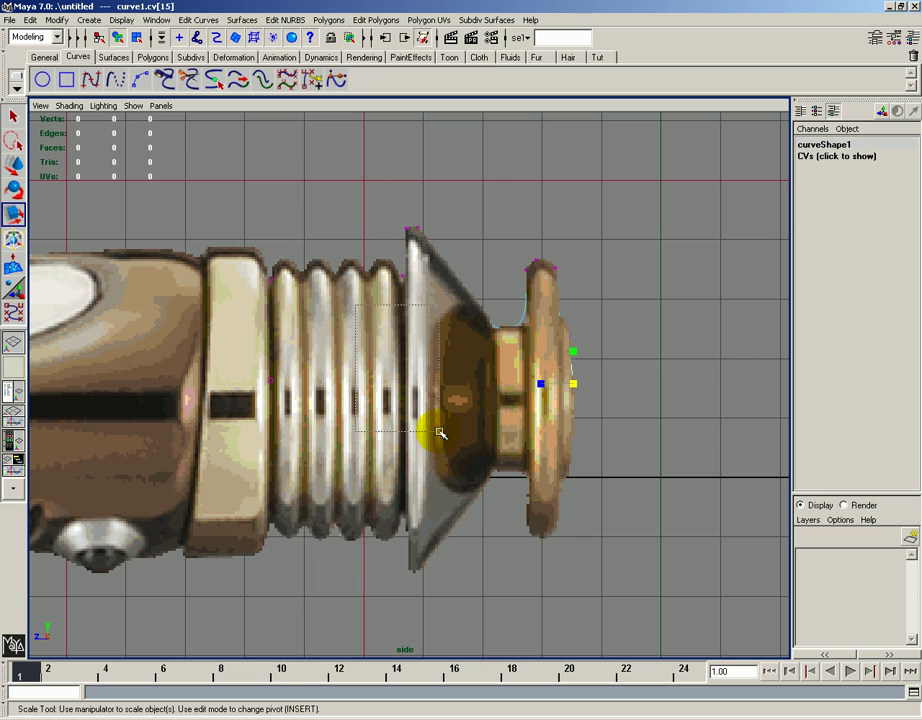
{"action": "left_click_drag", "start_coordinate": [250, 370], "coordinate": [309, 413], "text": "shift"}
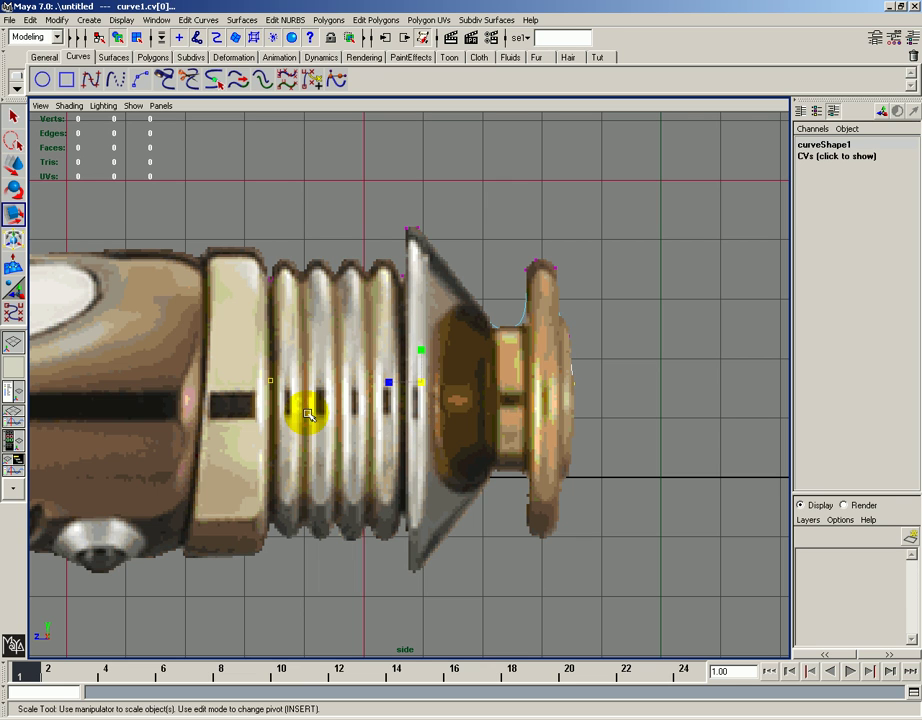
{"action": "left_click_drag", "start_coordinate": [420, 348], "coordinate": [424, 688]}
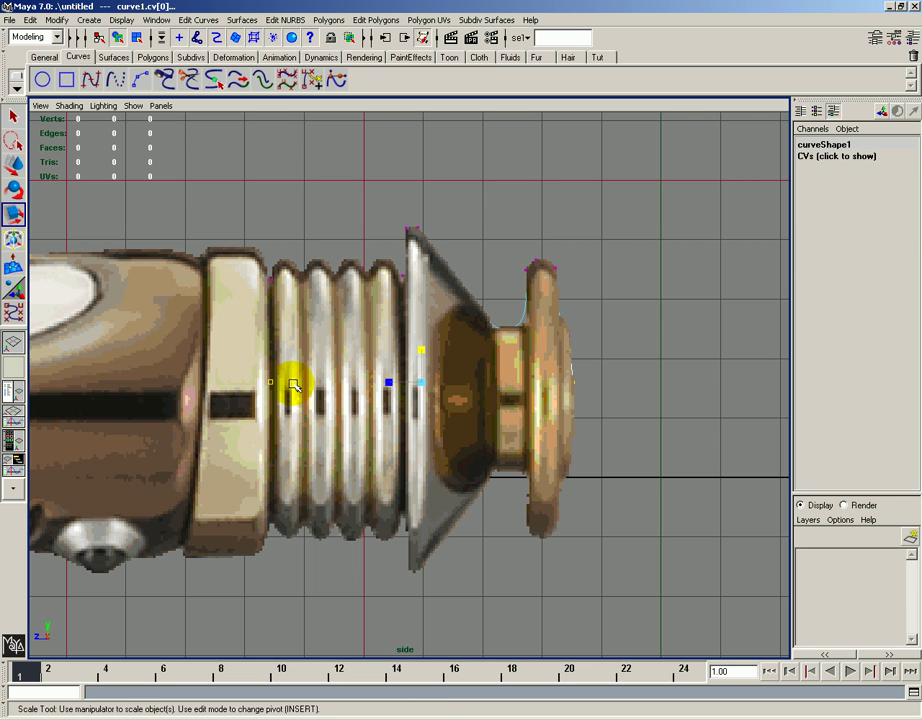
- Return the profile curve to object mode and revolve it 360 degrees around the Z axis
{"action": "key", "text": "F8"}
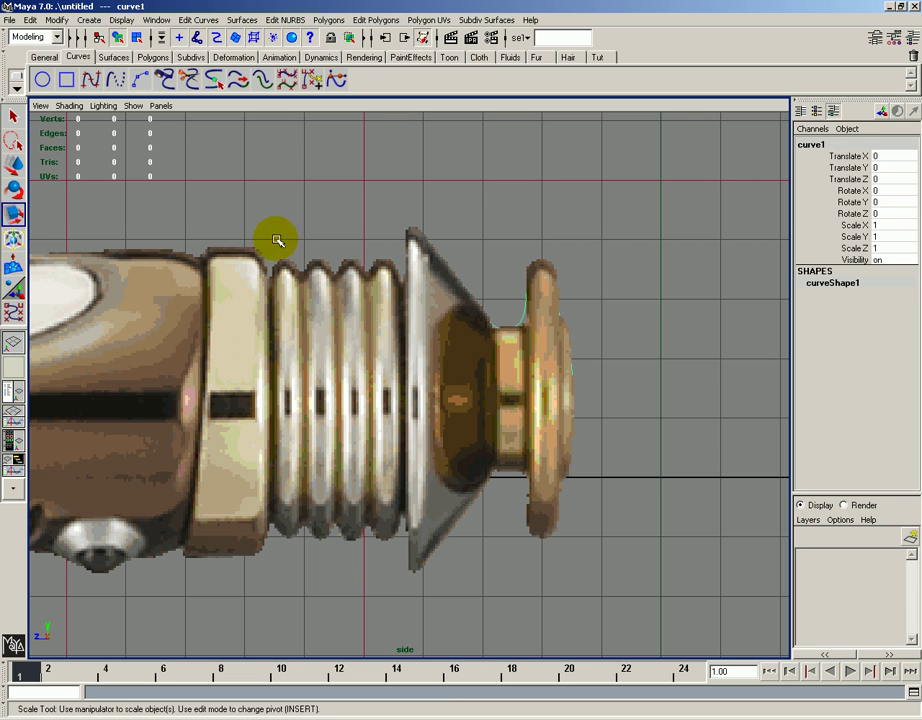
{"action": "left_click", "coordinate": [300, 272]}
{"action": "left_click", "coordinate": [300, 272]}
{"action": "left_click", "coordinate": [242, 20]}
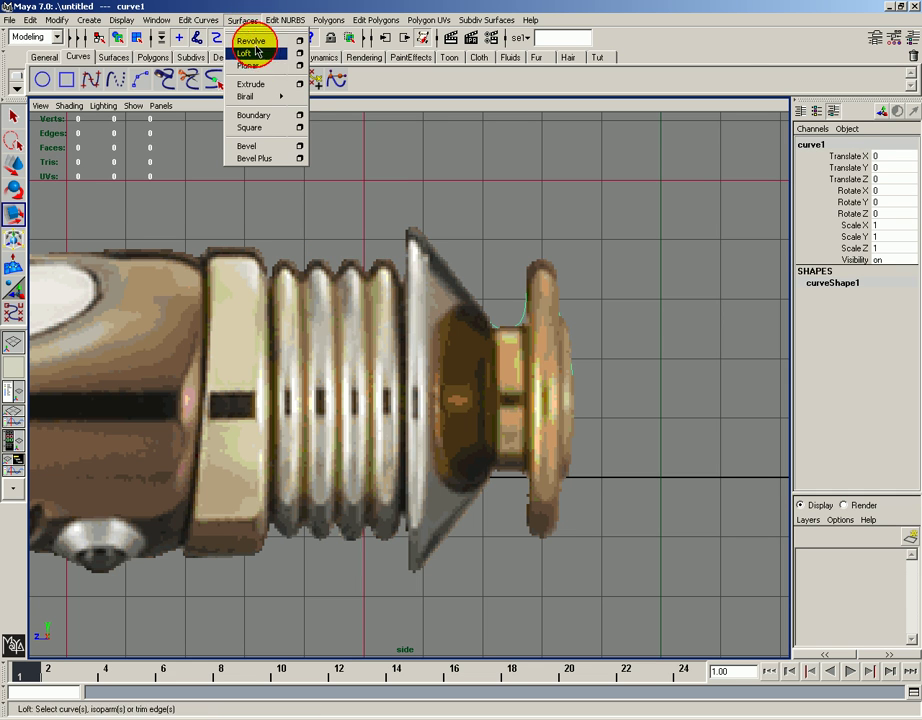
{"action": "left_click", "coordinate": [263, 47]}
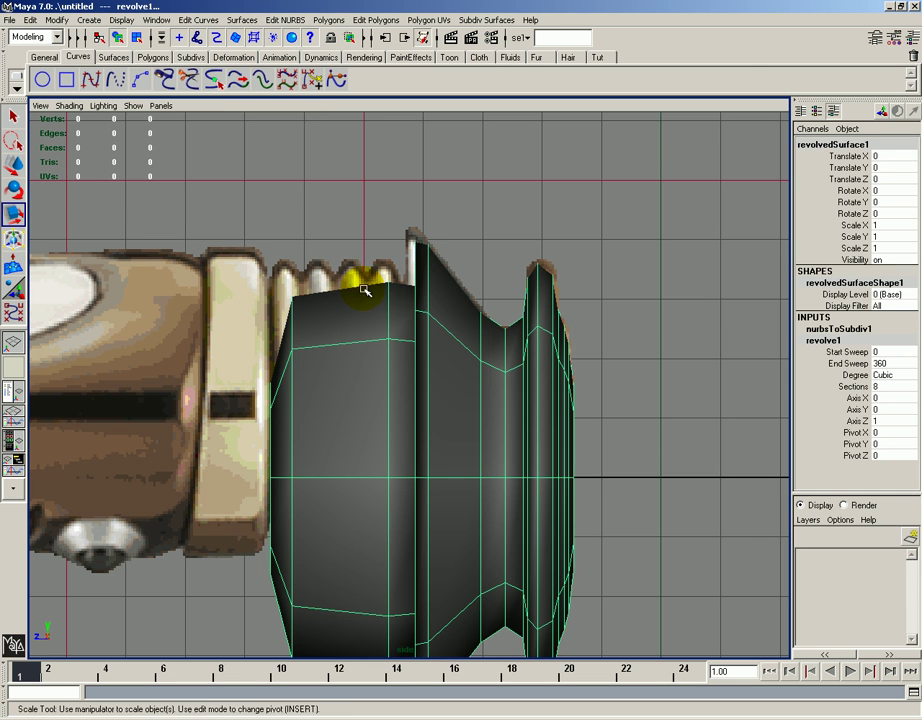
{"action": "middle_click_drag", "start_coordinate": [422, 352], "coordinate": [350, 255], "text": "alt"}
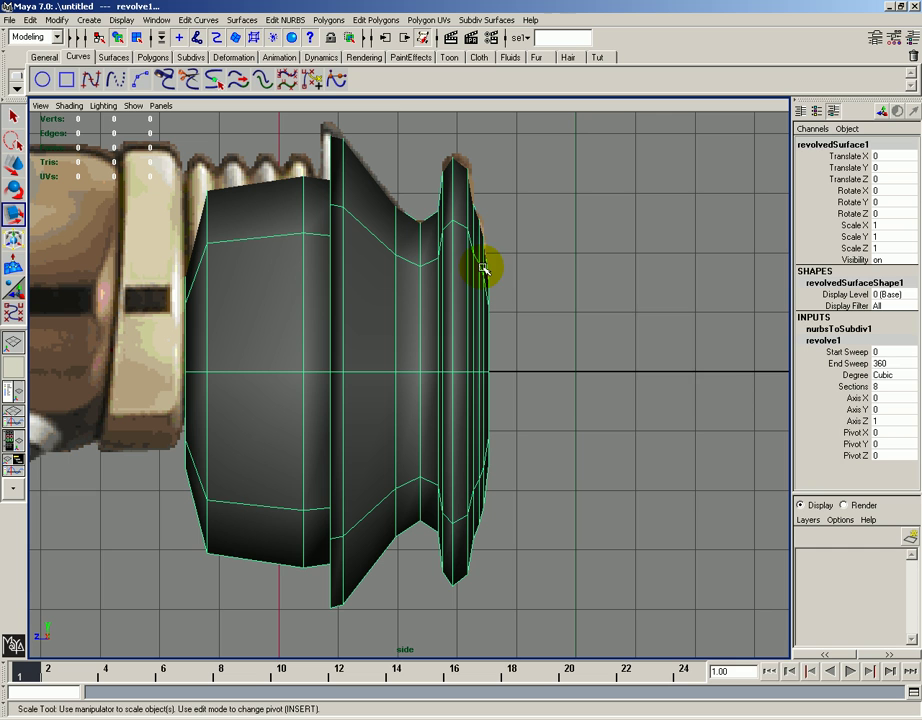
{"action": "left_click", "coordinate": [878, 421]}
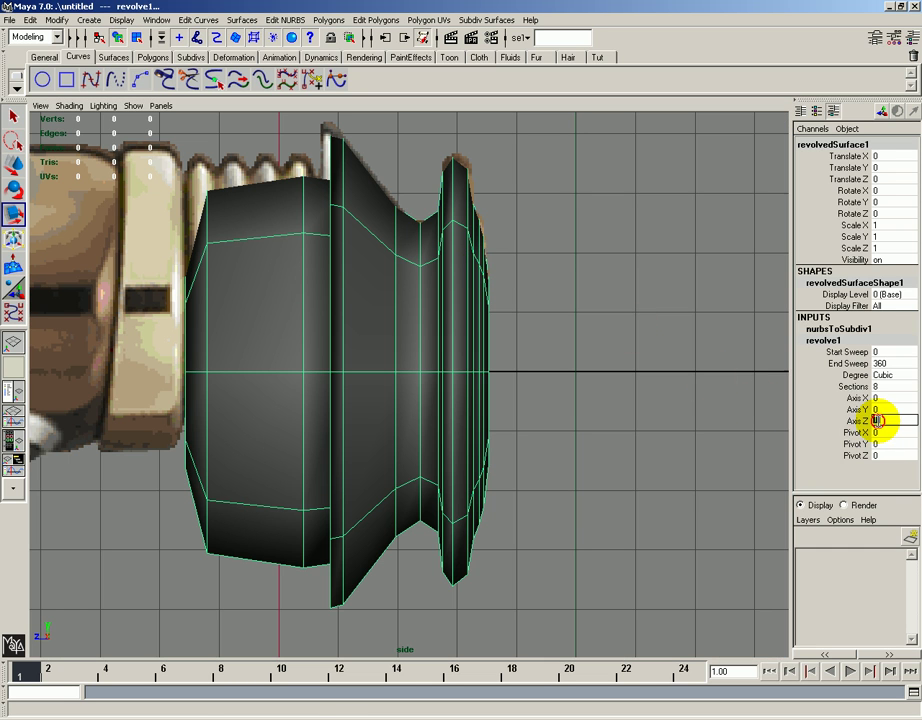
- Select the original profile curve beneath the revolved surface
{"action": "right_click", "coordinate": [251, 249]}
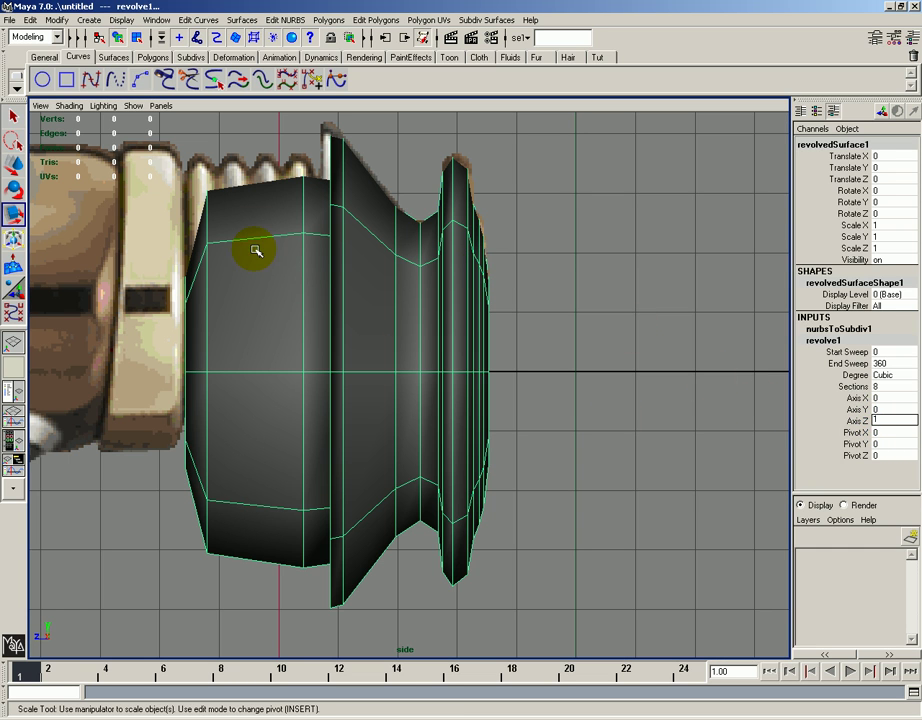
{"action": "left_click", "coordinate": [193, 171]}
{"action": "left_click_drag", "start_coordinate": [191, 170], "coordinate": [245, 199]}
{"action": "left_click", "coordinate": [253, 208], "text": "shift"}
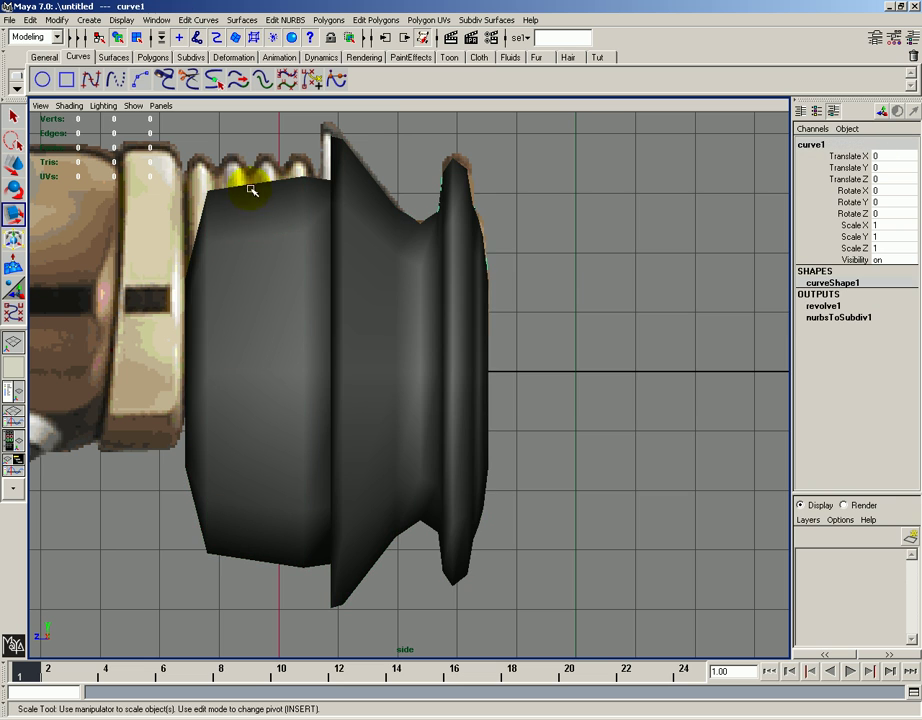
{"action": "right_click_drag", "start_coordinate": [254, 185], "coordinate": [242, 186]}
{"action": "left_click", "coordinate": [238, 186]}
{"action": "right_click", "coordinate": [253, 198]}
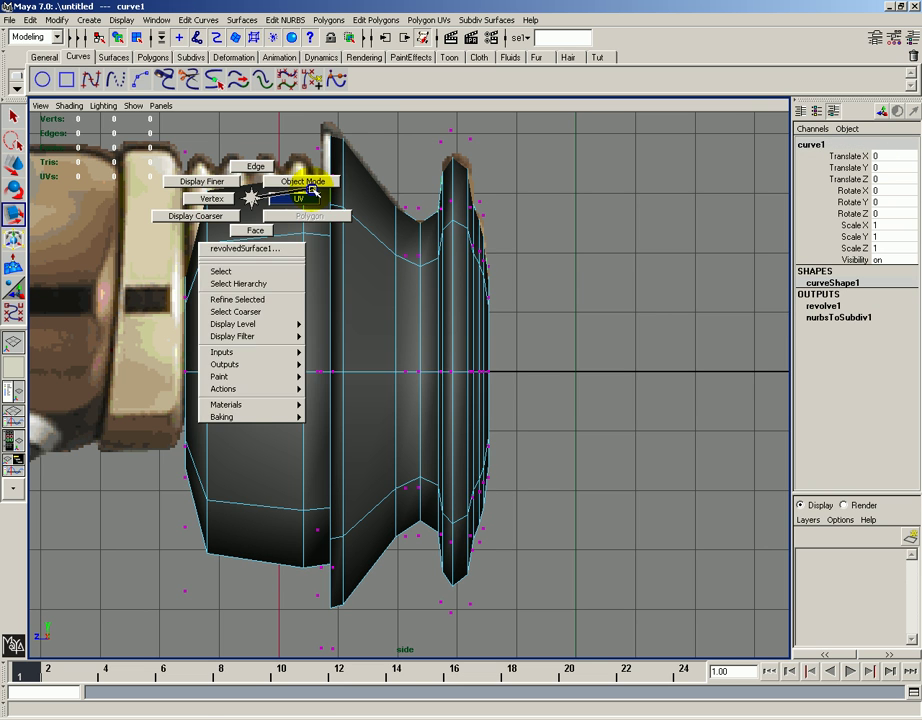
{"action": "left_click", "coordinate": [305, 180]}
{"action": "left_click", "coordinate": [238, 229]}
{"action": "left_click", "coordinate": [239, 251]}
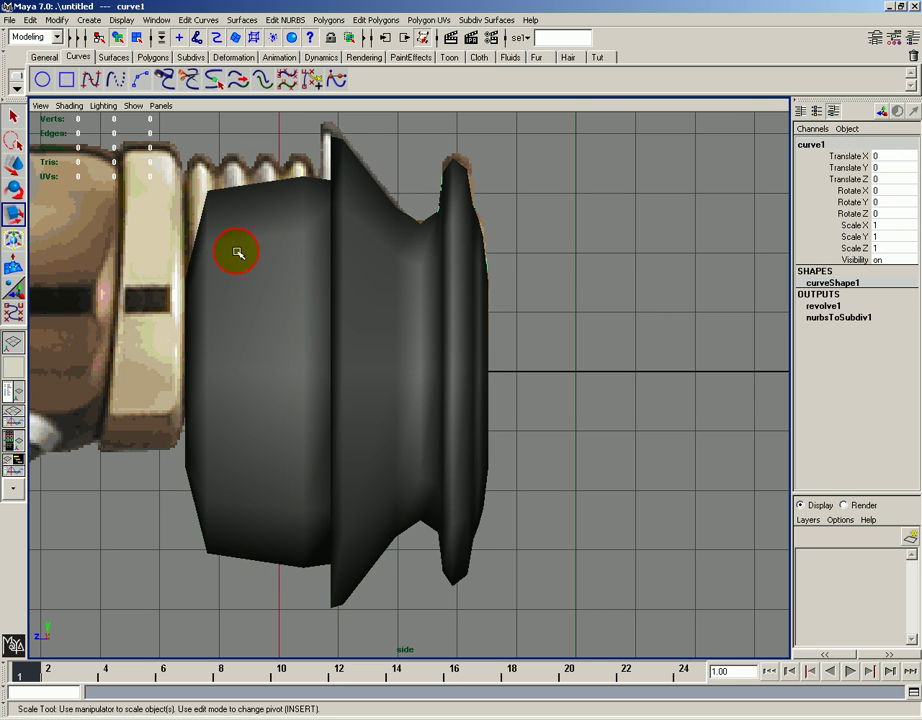
- Select the profile curve's control vertices except the flare's outer tip and move them down in Y to slim the revolved surface
{"action": "left_click", "coordinate": [150, 219]}
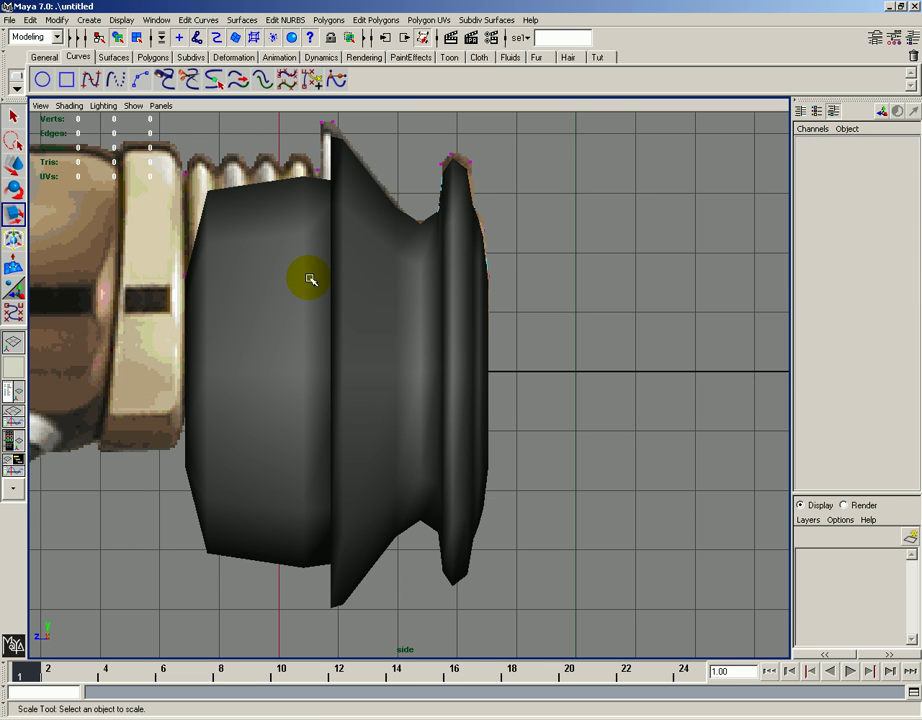
{"action": "middle_click_drag", "start_coordinate": [311, 278], "coordinate": [321, 299], "text": "alt"}
{"action": "left_click_drag", "start_coordinate": [159, 165], "coordinate": [578, 286]}
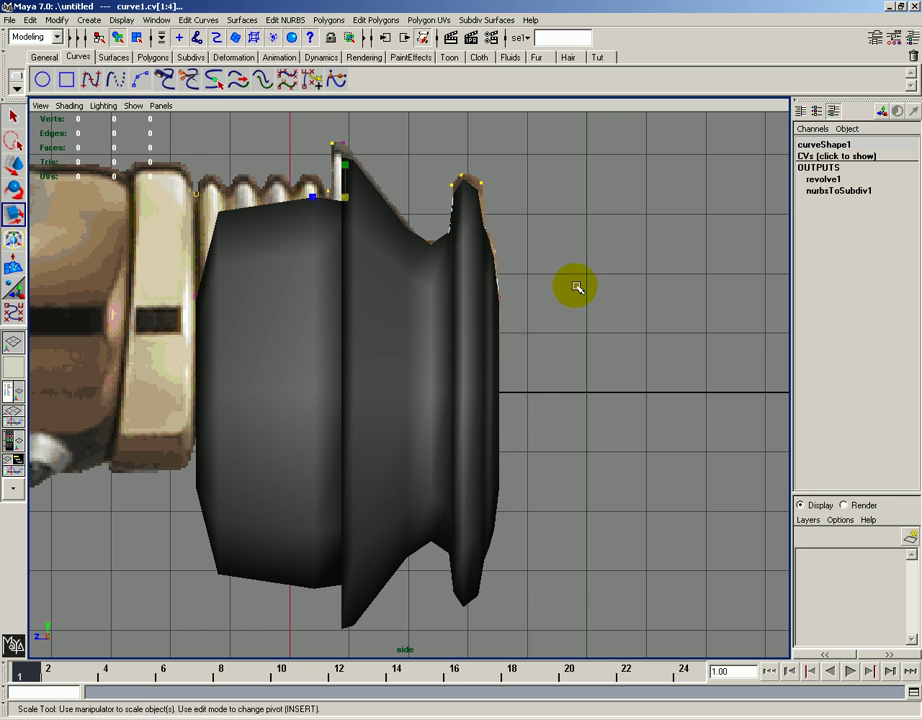
{"action": "key", "text": "w"}
{"action": "left_click_drag", "start_coordinate": [347, 172], "coordinate": [352, 216]}
{"action": "key", "text": "ctrl+z"}
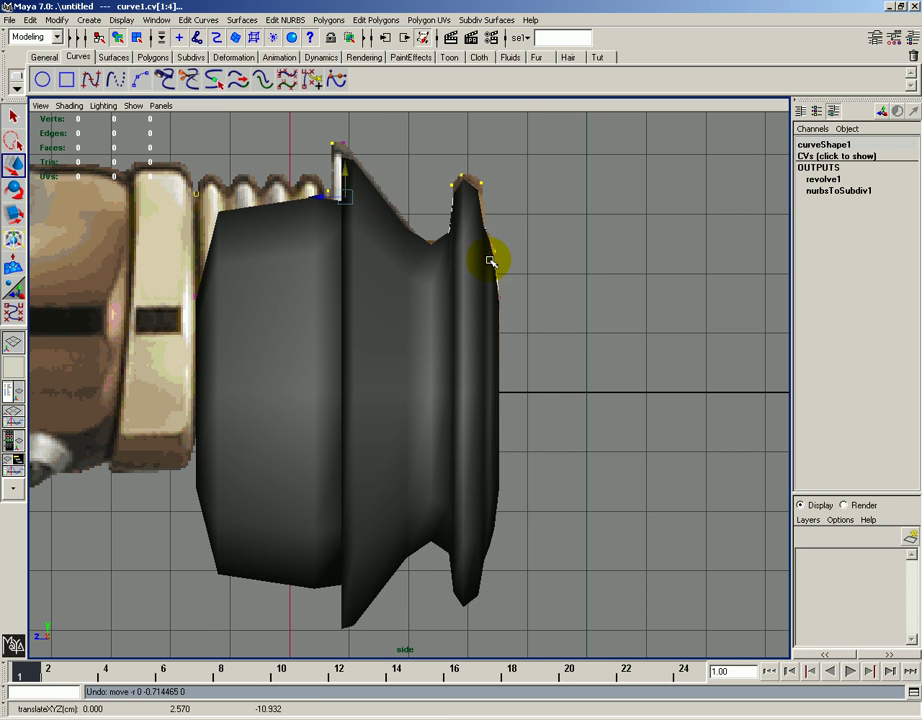
{"action": "left_click_drag", "start_coordinate": [490, 273], "coordinate": [525, 312], "text": "shift"}
{"action": "left_click_drag", "start_coordinate": [347, 193], "coordinate": [347, 268]}
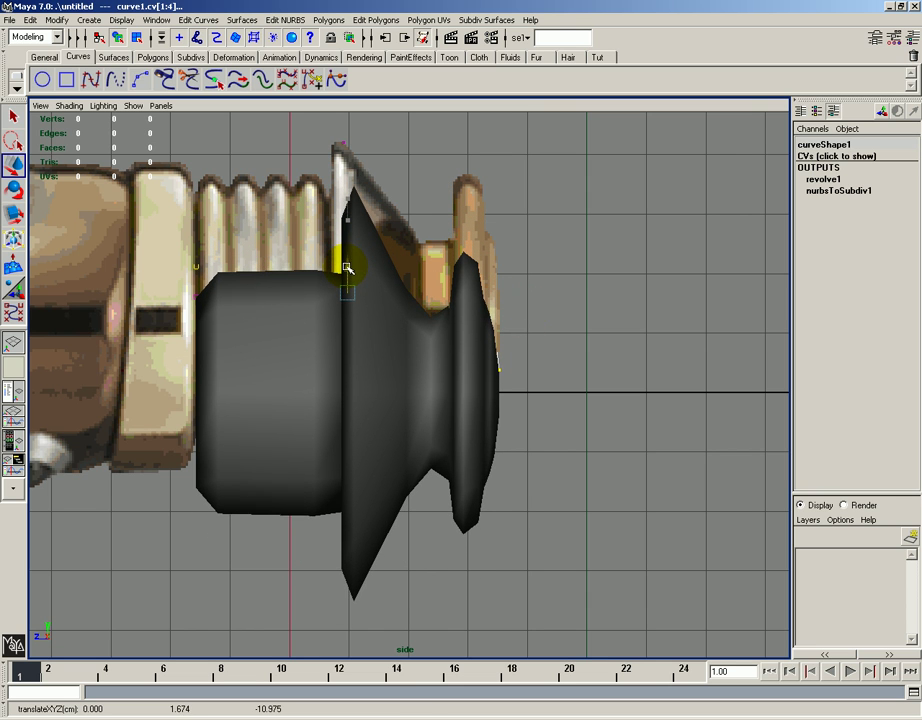
- Lower the control vertex at the flare's outer tip to flatten its rim, and select the two control vertices at the inner end
{"action": "left_click", "coordinate": [344, 136]}
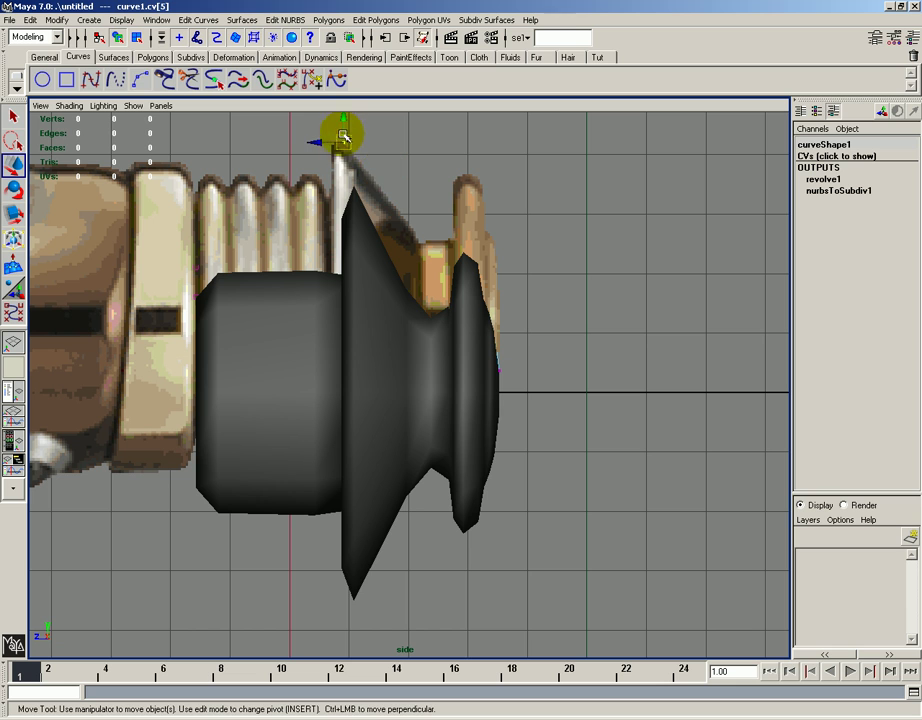
{"action": "left_click_drag", "start_coordinate": [345, 137], "coordinate": [341, 208]}
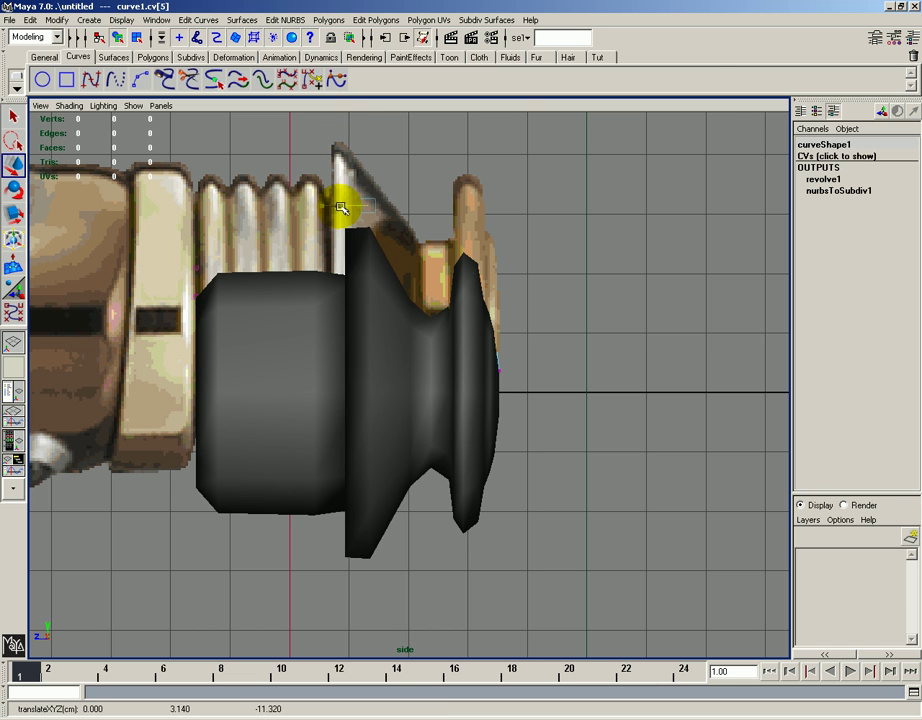
{"action": "left_click_drag", "start_coordinate": [144, 241], "coordinate": [260, 543]}
{"action": "mouse_move", "coordinate": [195, 262]}
{"action": "left_mouse_down"}
{"action": "mouse_move", "coordinate": [200, 251]}
{"action": "mouse_move", "coordinate": [198, 261]}
{"action": "left_mouse_up"}
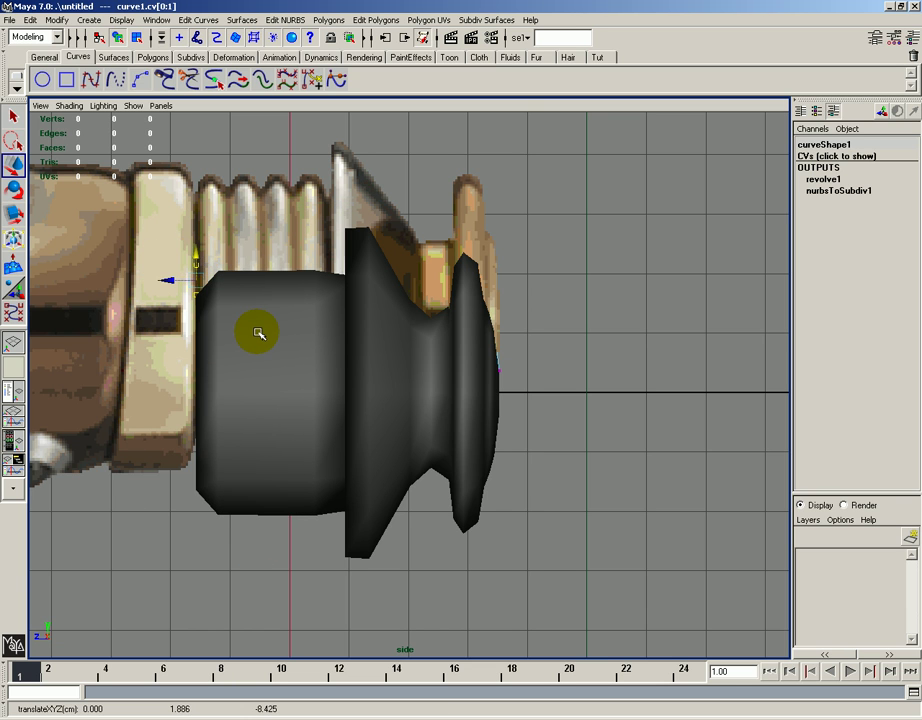
- Return to object mode, select the revolved surface and delete its construction history
{"action": "key", "text": "F8"}
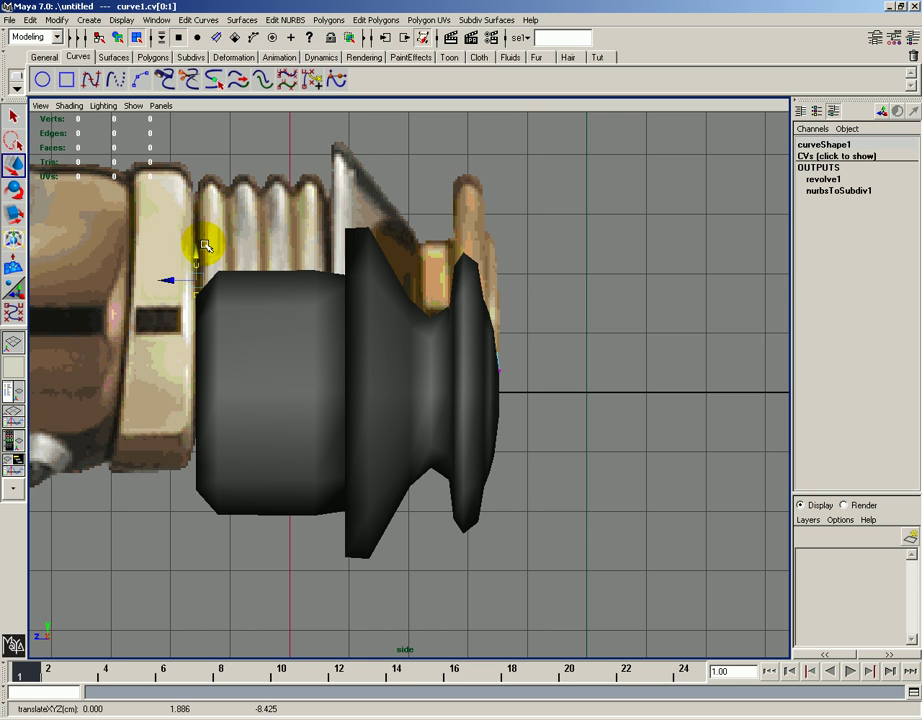
{"action": "key", "text": "F8"}
{"action": "left_click", "coordinate": [232, 191]}
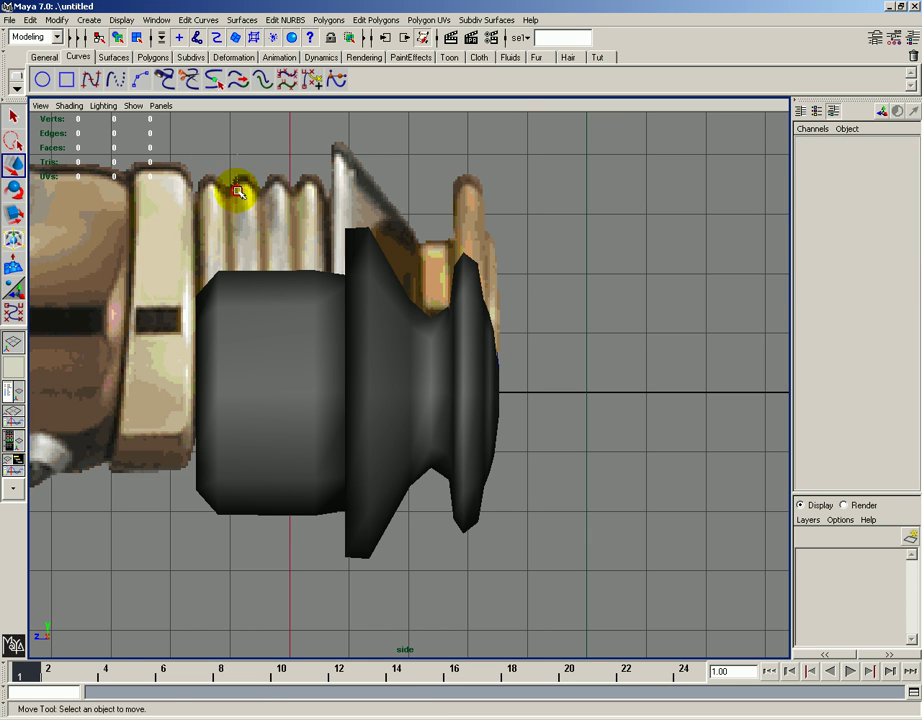
{"action": "left_click", "coordinate": [267, 318]}
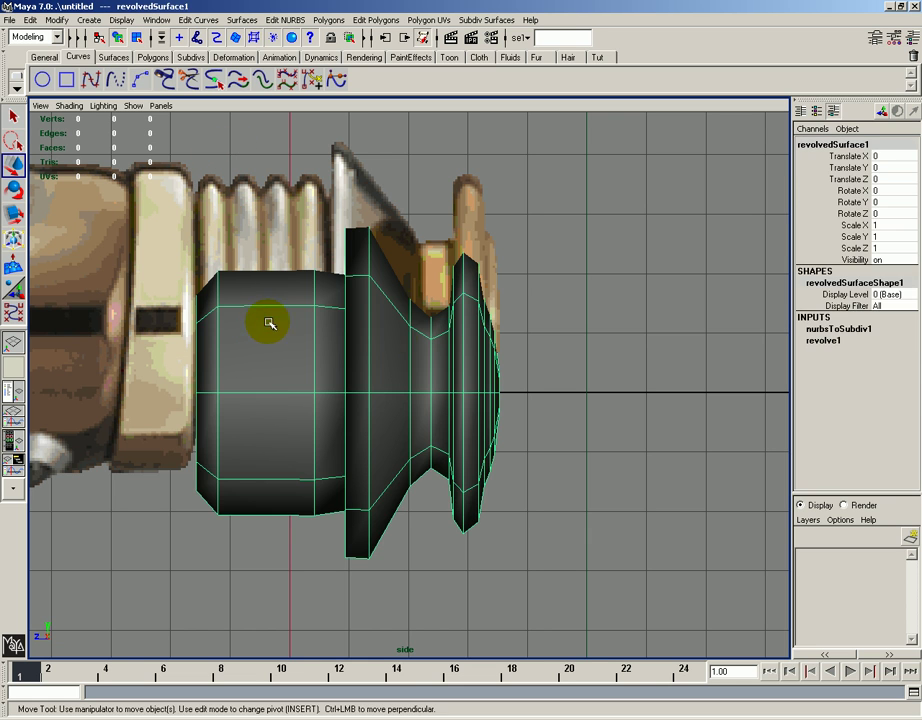
{"action": "left_click", "coordinate": [32, 20]}
{"action": "mouse_move", "coordinate": [62, 170]}
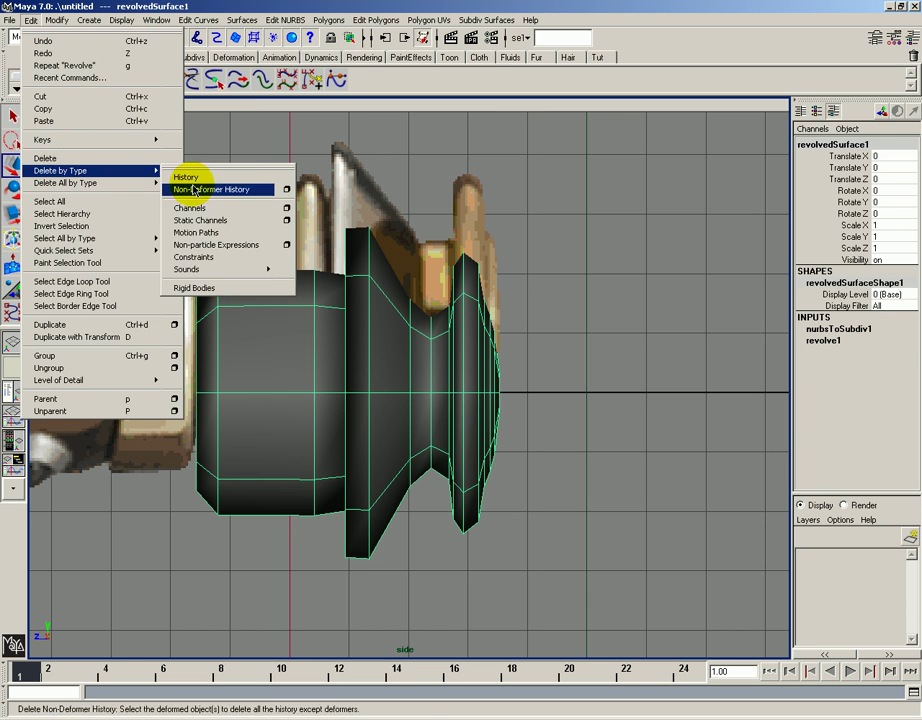
{"action": "left_click", "coordinate": [325, 187]}
- Delete the original profile curve while keeping the revolved surface
{"action": "left_click", "coordinate": [245, 225]}
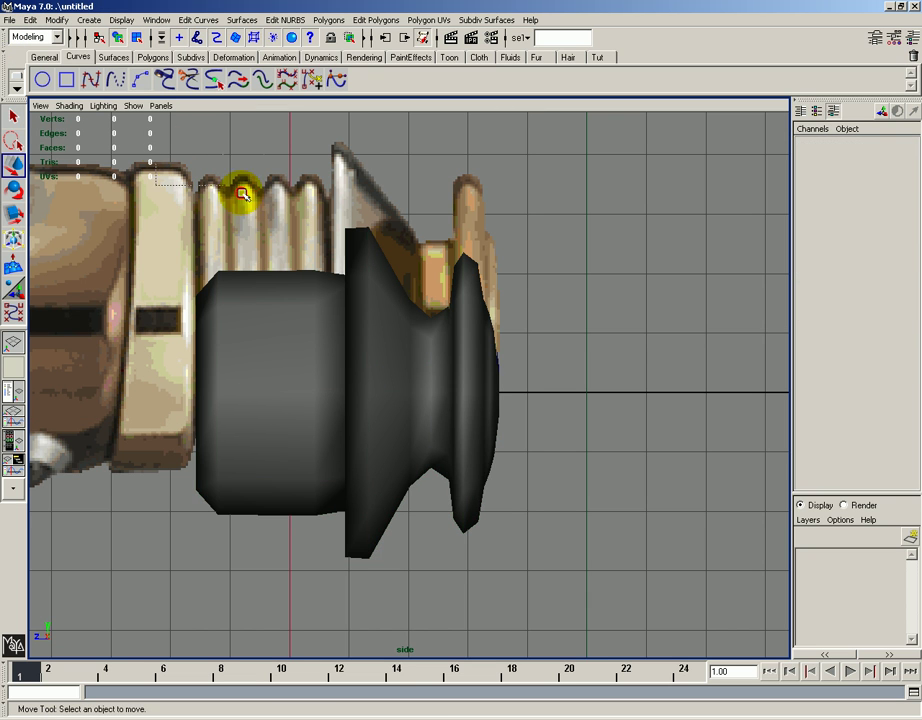
{"action": "left_click", "coordinate": [305, 278]}
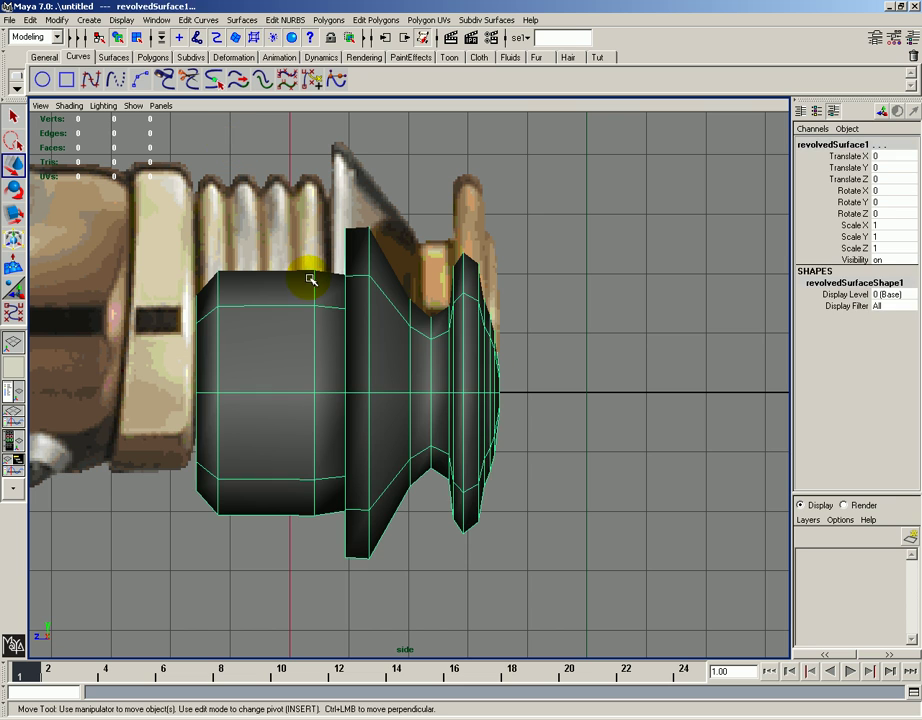
{"action": "left_click", "coordinate": [290, 311]}
{"action": "key", "text": "z"}
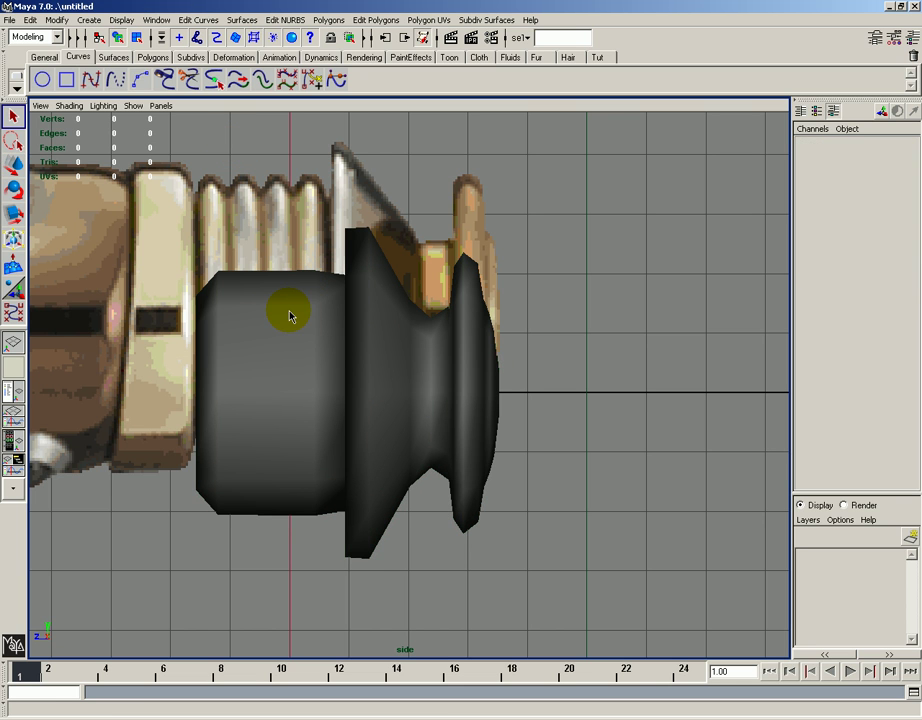
- Center the revolved surface's pivot, move it up to Translate Y 1.308 over the reference, and set its display smoothness to 3
{"action": "left_click", "coordinate": [356, 320]}
{"action": "key", "text": "w"}
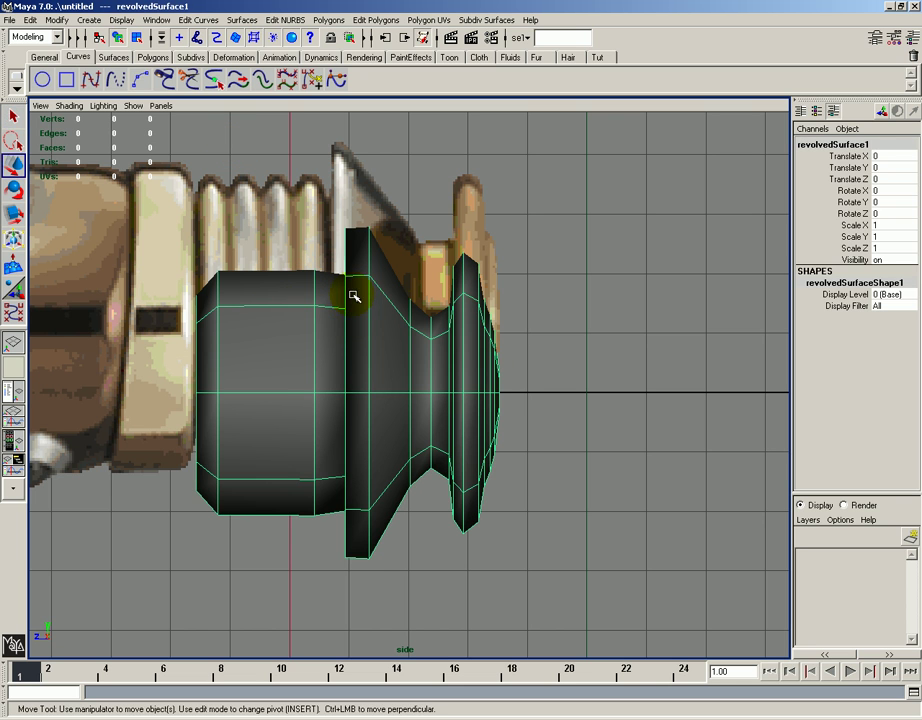
{"action": "left_click", "coordinate": [58, 20]}
{"action": "left_click", "coordinate": [87, 128]}
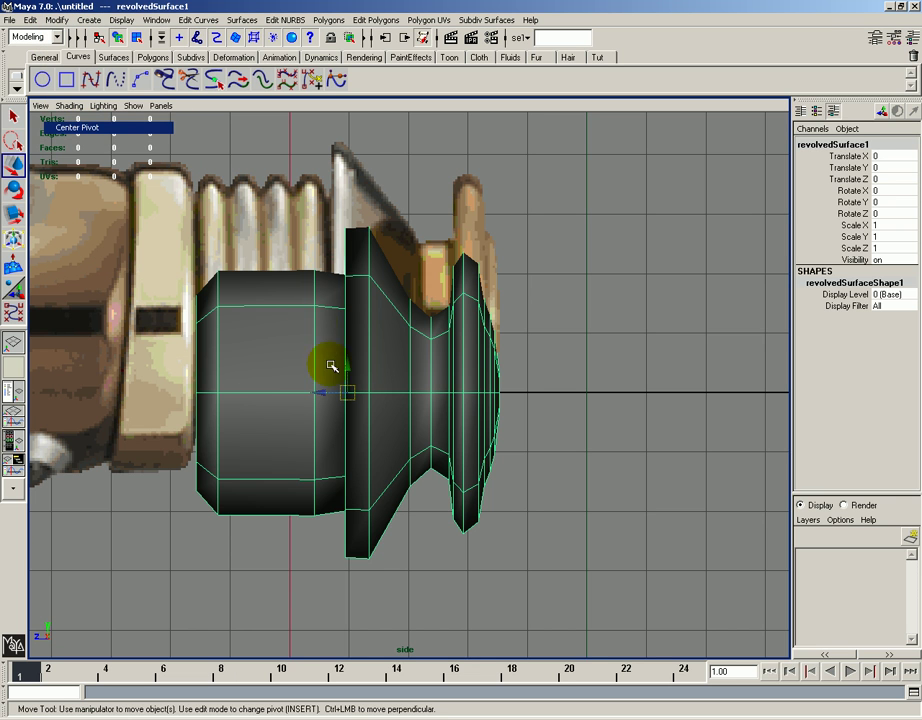
{"action": "left_click_drag", "start_coordinate": [352, 369], "coordinate": [346, 292]}
{"action": "key", "text": "3"}
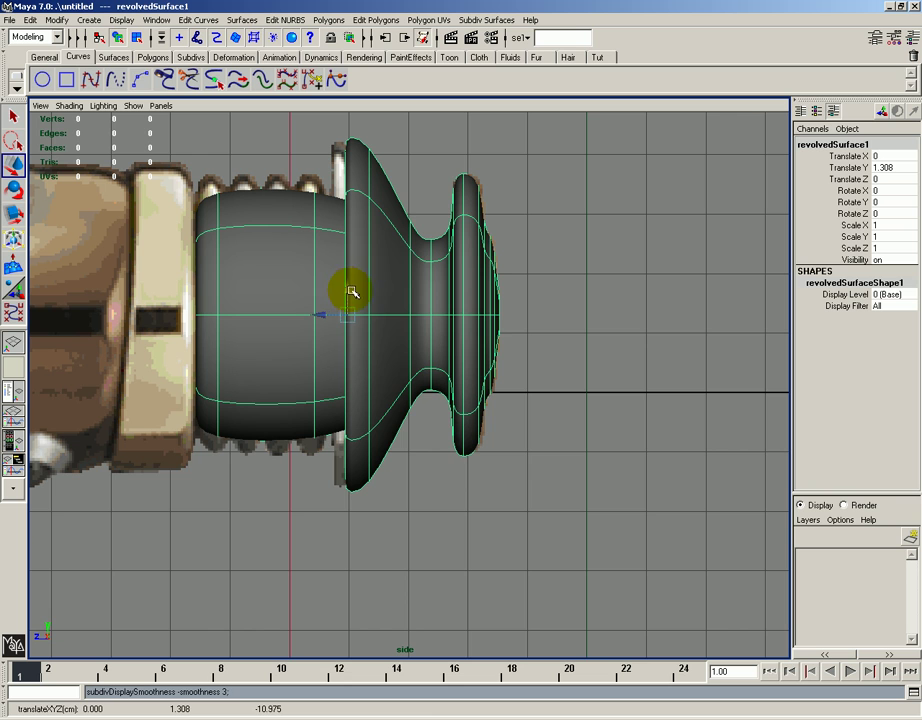
- In vertex mode, select all vertices around the flare's rim and shift them along Z toward the hilt body
{"action": "middle_click_drag", "start_coordinate": [398, 316], "coordinate": [372, 315], "text": "alt"}
{"action": "right_click_drag", "start_coordinate": [347, 328], "coordinate": [321, 333]}
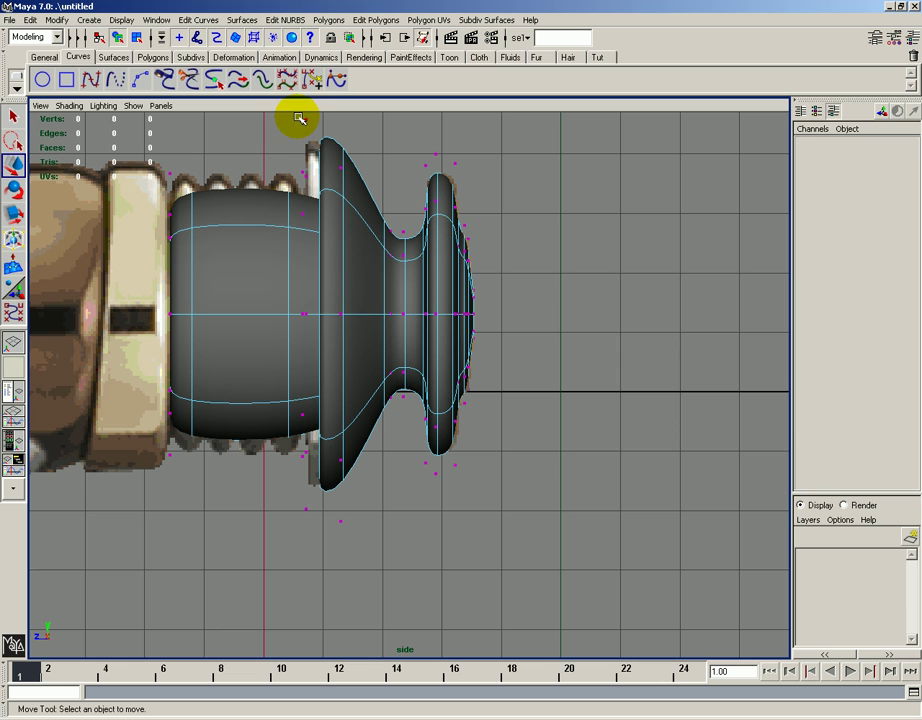
{"action": "left_click_drag", "start_coordinate": [303, 115], "coordinate": [351, 551]}
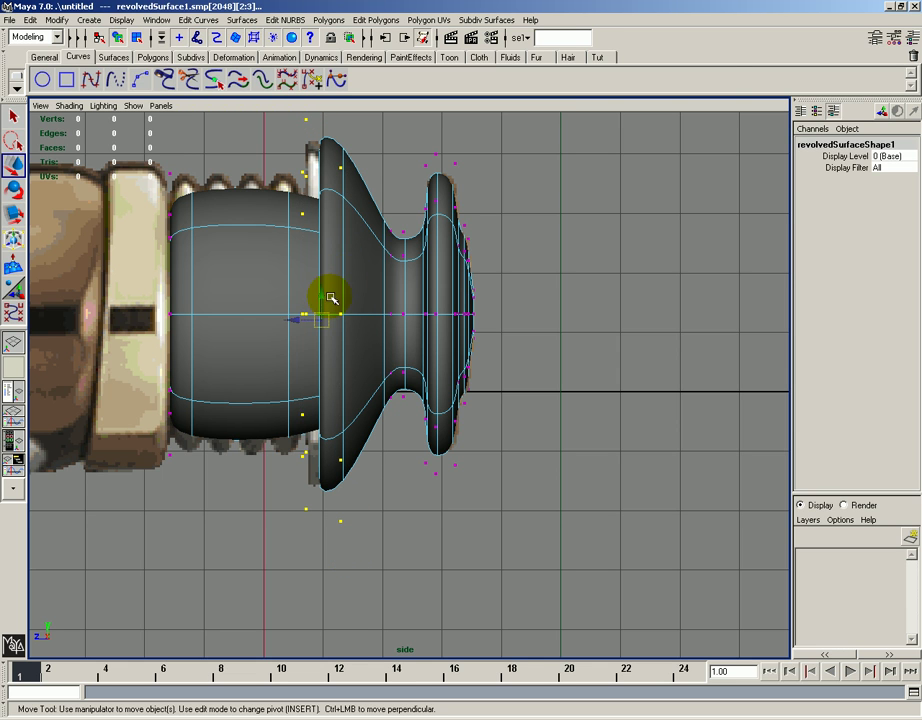
{"action": "left_click_drag", "start_coordinate": [298, 319], "coordinate": [271, 329]}
{"action": "left_click_drag", "start_coordinate": [272, 327], "coordinate": [273, 327]}
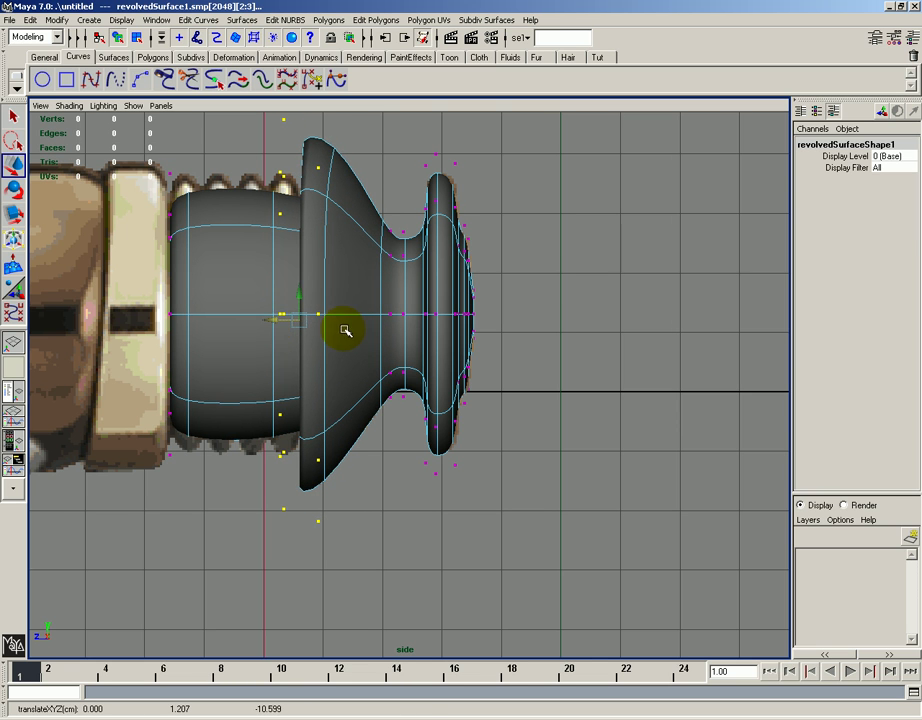
- Select the end disc's outermost upper and lower vertices and shift them along Z toward the neck
{"action": "middle_click_drag", "start_coordinate": [345, 330], "coordinate": [288, 337], "text": "alt"}
{"action": "left_click_drag", "start_coordinate": [357, 151], "coordinate": [420, 188]}
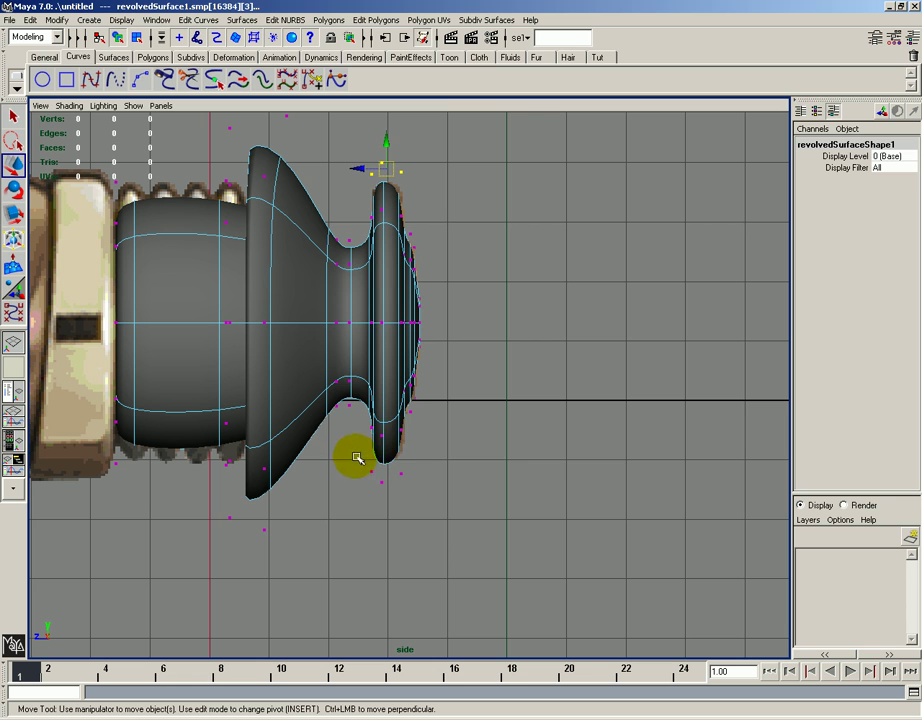
{"action": "left_click_drag", "start_coordinate": [357, 458], "coordinate": [430, 496], "text": "shift"}
{"action": "middle_click_drag", "start_coordinate": [365, 325], "coordinate": [346, 323]}
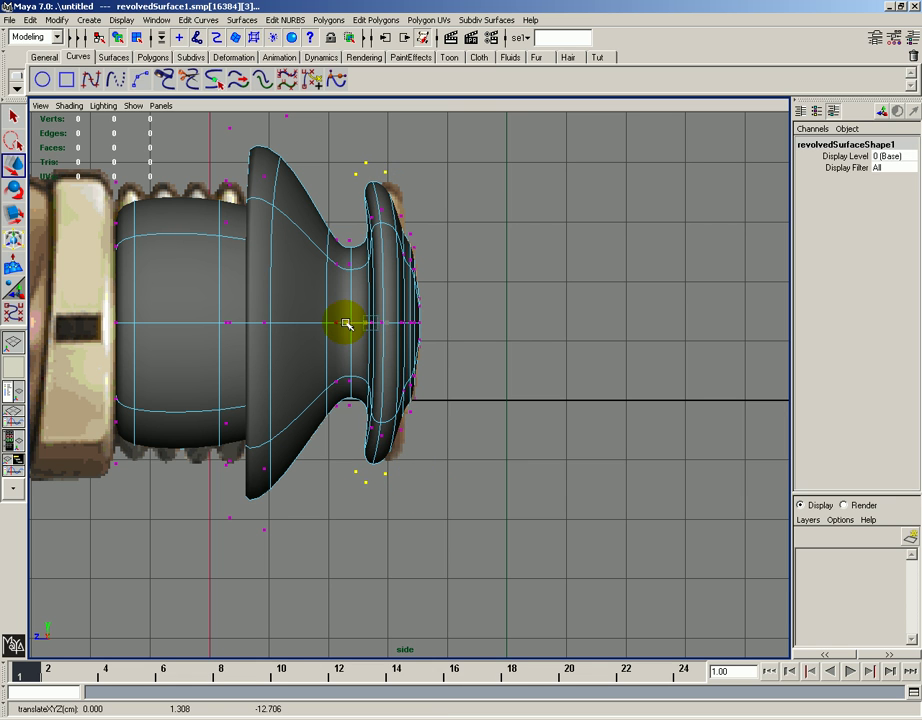
{"action": "middle_click_drag", "start_coordinate": [264, 291], "coordinate": [317, 296], "text": "alt"}
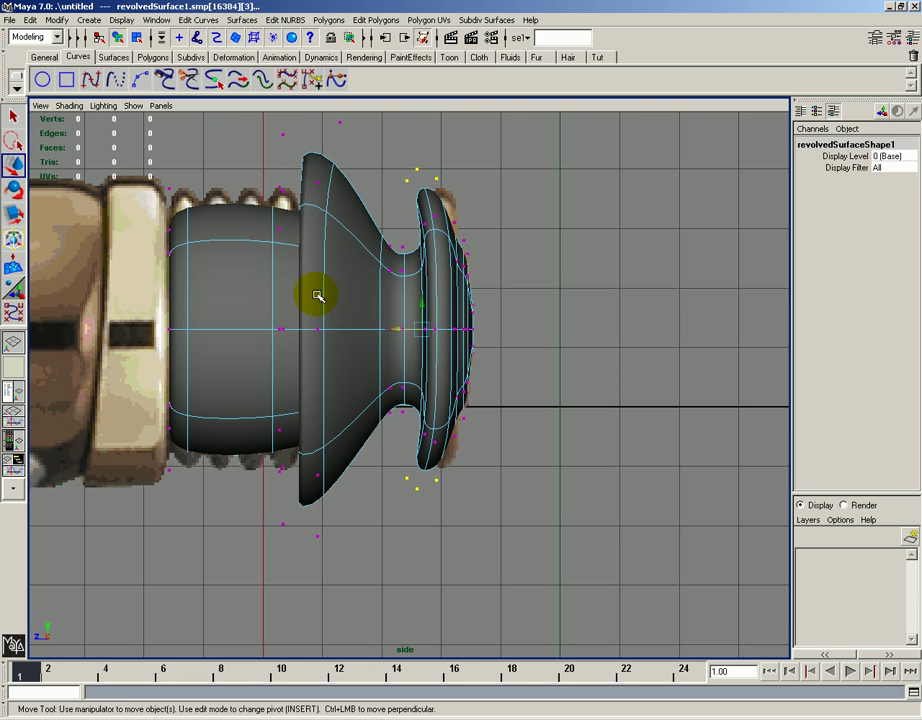
{"action": "left_click_drag", "start_coordinate": [257, 192], "coordinate": [274, 445]}
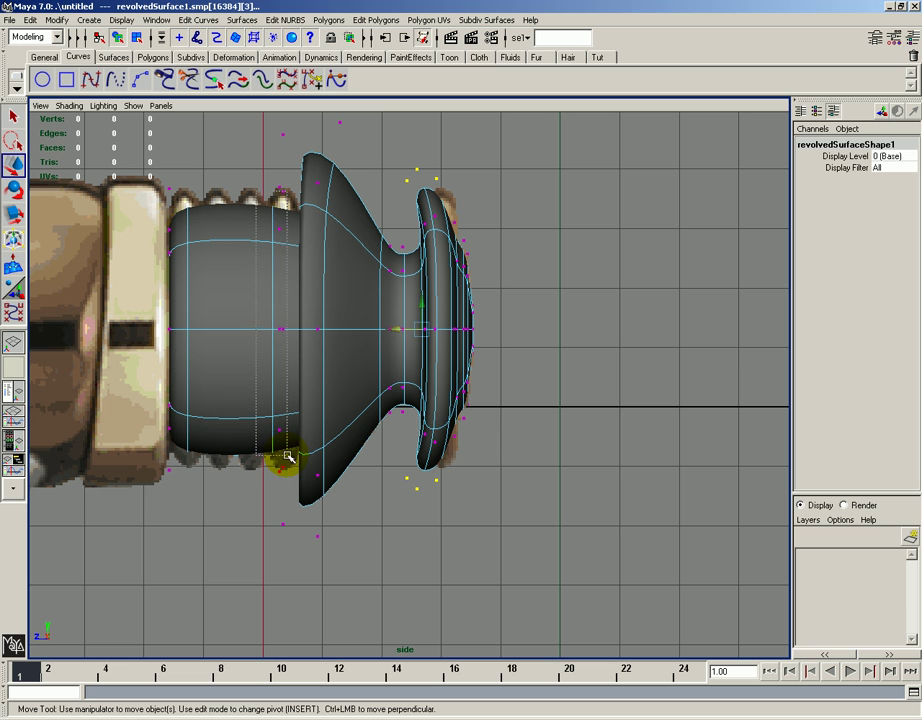
{"action": "left_click", "coordinate": [279, 292]}
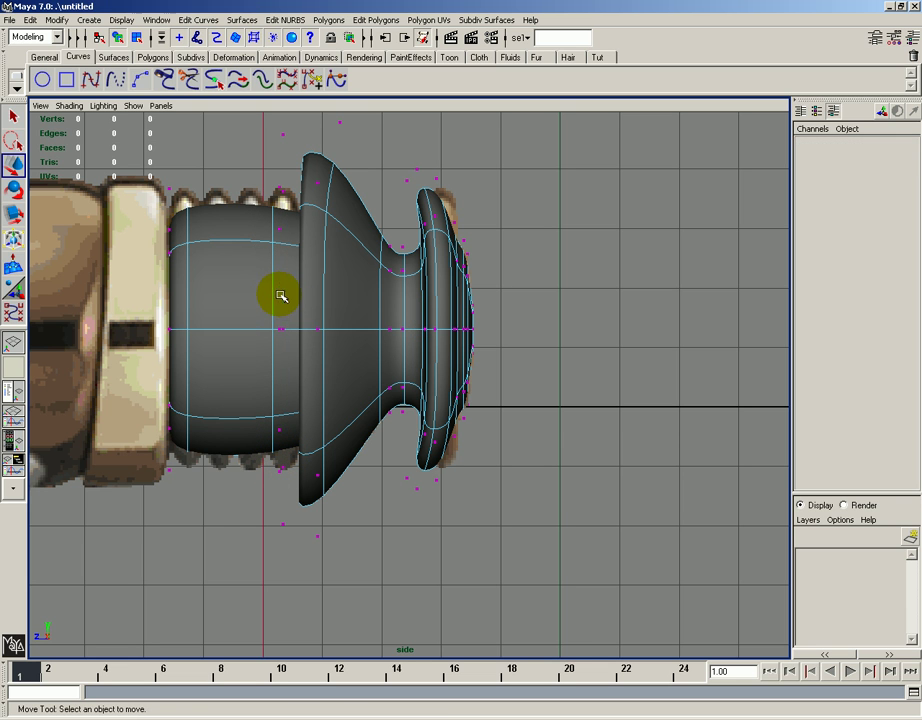
- In the perspective view, put the surface into polygon proxy mode and select the full border edge around the hole in the end disc
{"action": "right_click", "coordinate": [236, 273]}
{"action": "key", "text": "space"}
{"action": "left_click_drag", "start_coordinate": [236, 273], "coordinate": [236, 243]}
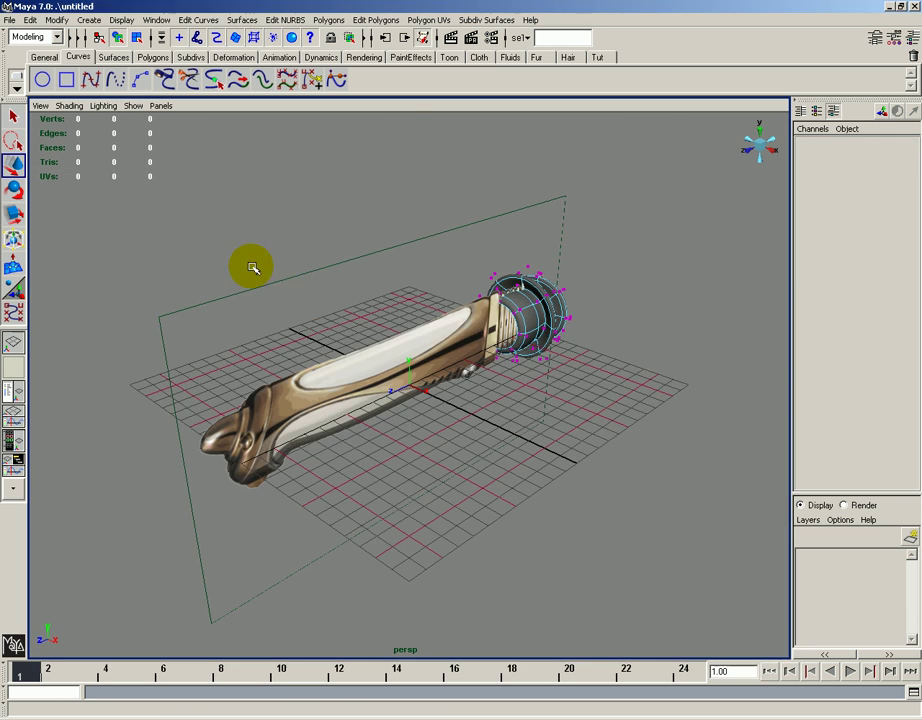
{"action": "key", "text": "f"}
{"action": "left_click_drag", "start_coordinate": [365, 334], "coordinate": [420, 354], "text": "alt"}
{"action": "right_click_drag", "start_coordinate": [456, 378], "coordinate": [453, 451]}
{"action": "right_click", "coordinate": [470, 383]}
{"action": "left_click", "coordinate": [456, 378]}
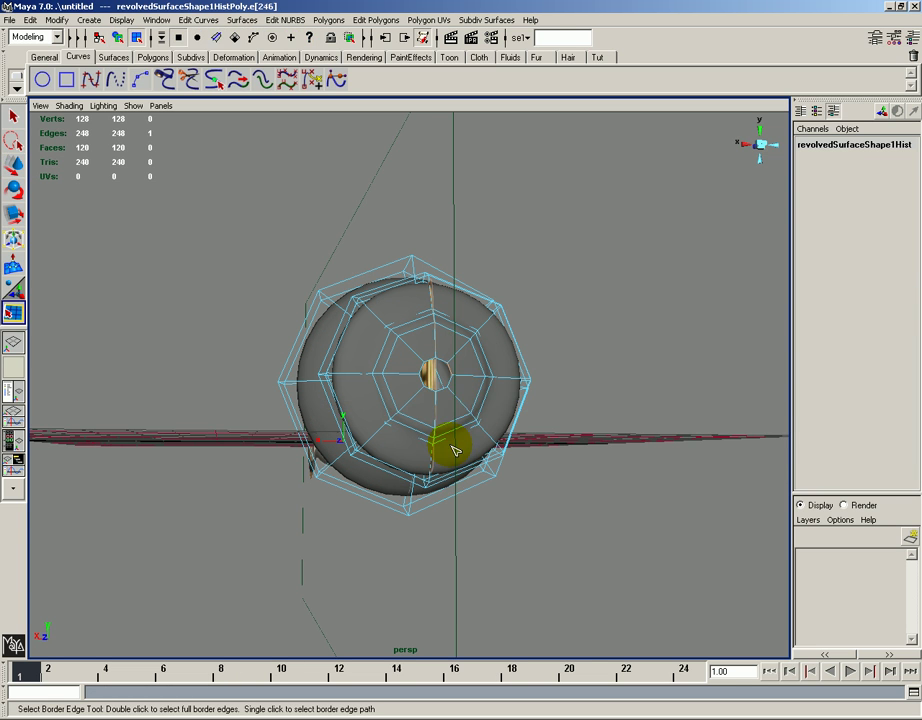
{"action": "double_click", "coordinate": [453, 383]}
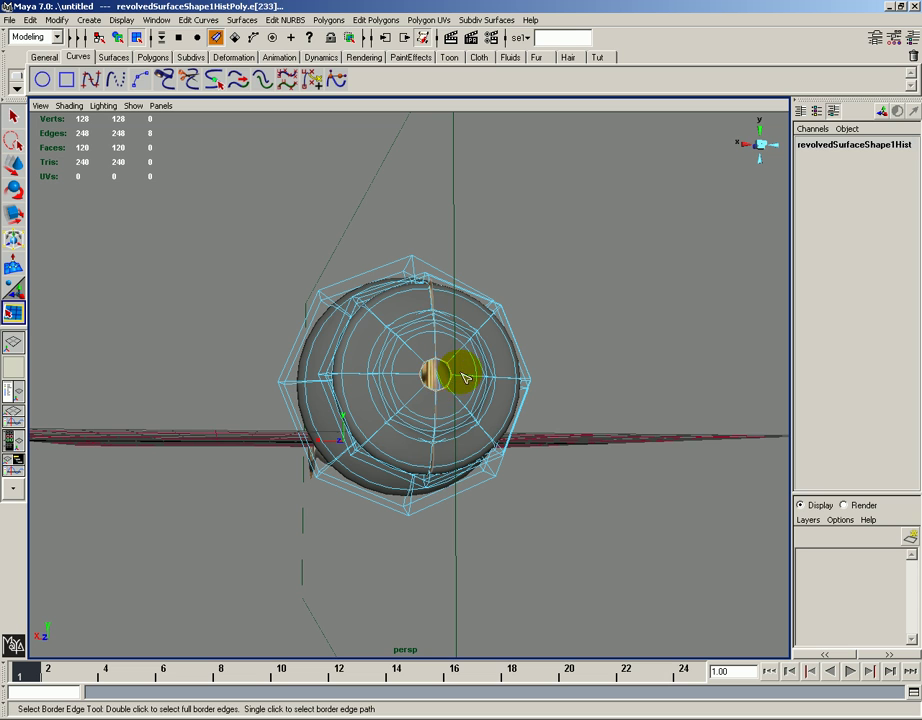
- Extrude the hole's border edges and scale the extrusion inward to a local scale of -3.25
{"action": "left_click", "coordinate": [378, 20]}
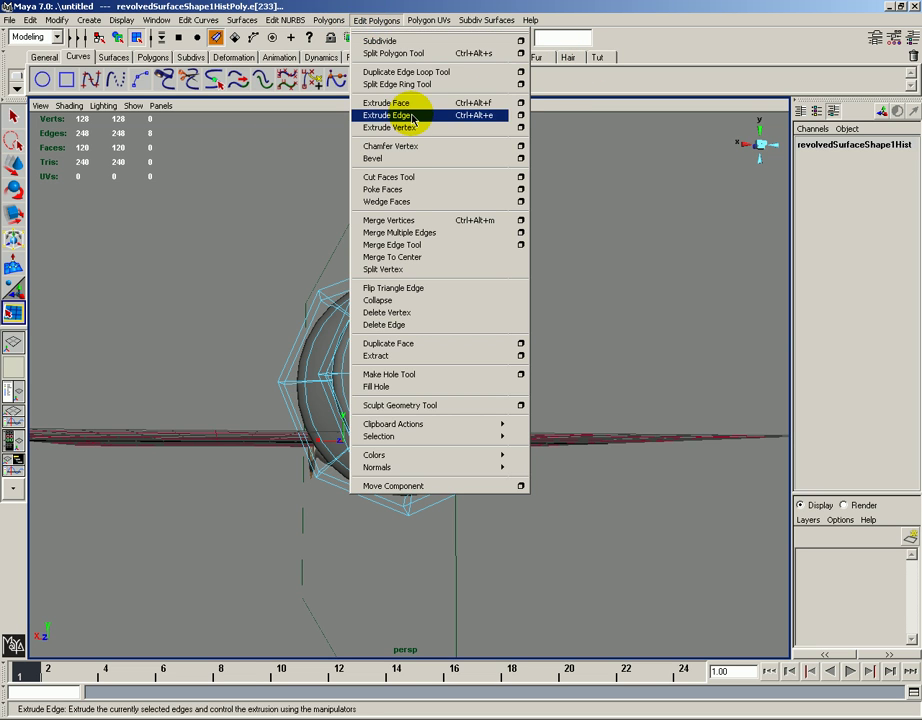
{"action": "left_click", "coordinate": [395, 116]}
{"action": "right_click_drag", "start_coordinate": [531, 263], "coordinate": [531, 334], "text": "alt"}
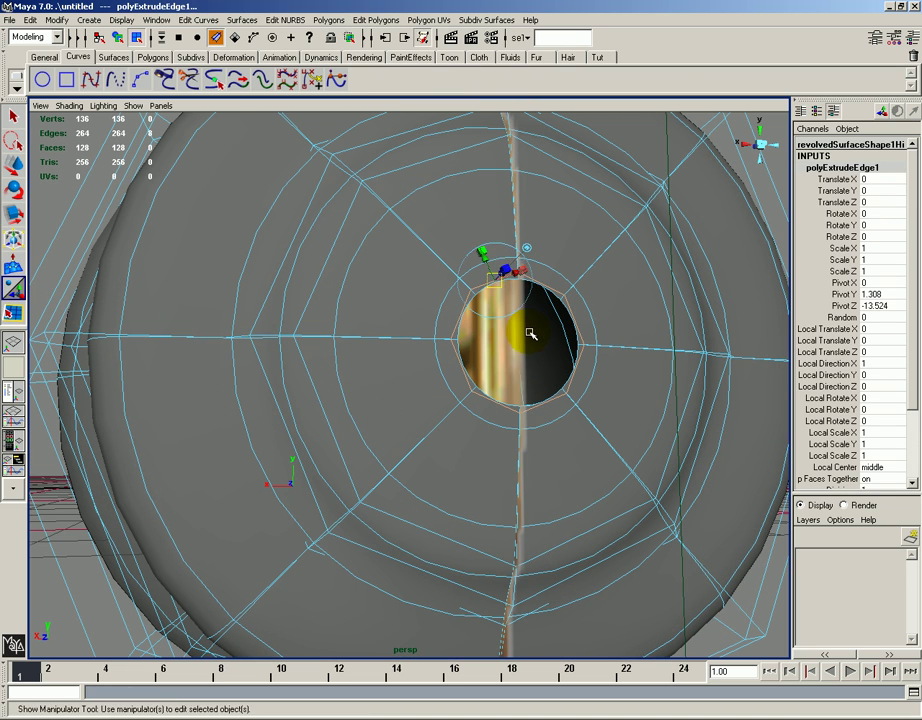
{"action": "left_click_drag", "start_coordinate": [483, 251], "coordinate": [302, 263]}
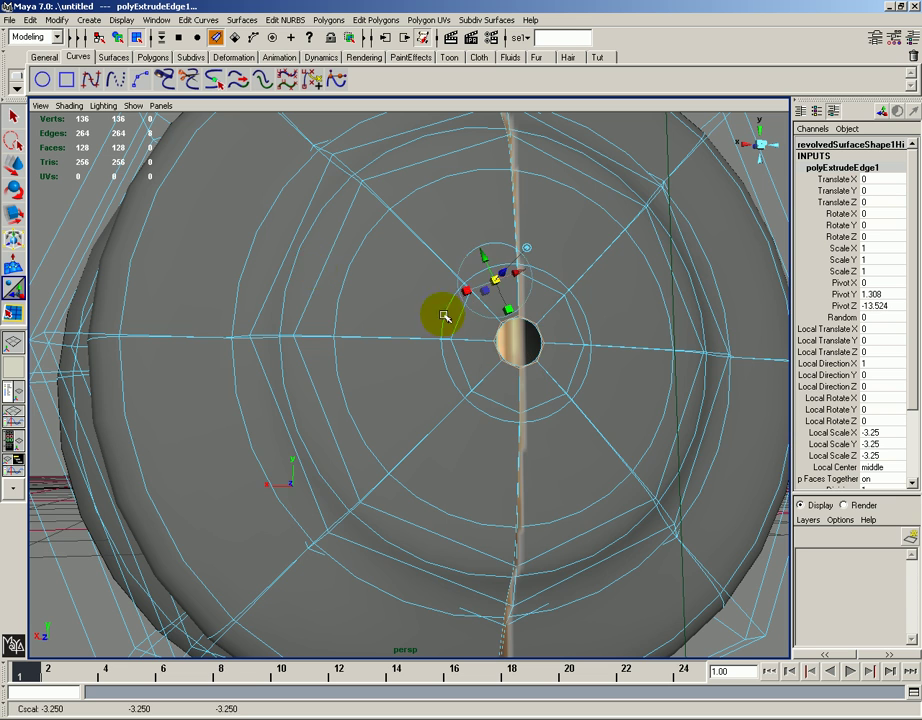
- Extrude the shrunken hole's border edges again, push them 0.365 along Z into the disc, and return the surface to standard mode
{"action": "left_click_drag", "start_coordinate": [445, 315], "coordinate": [590, 378], "text": "alt"}
{"action": "key", "text": "g"}
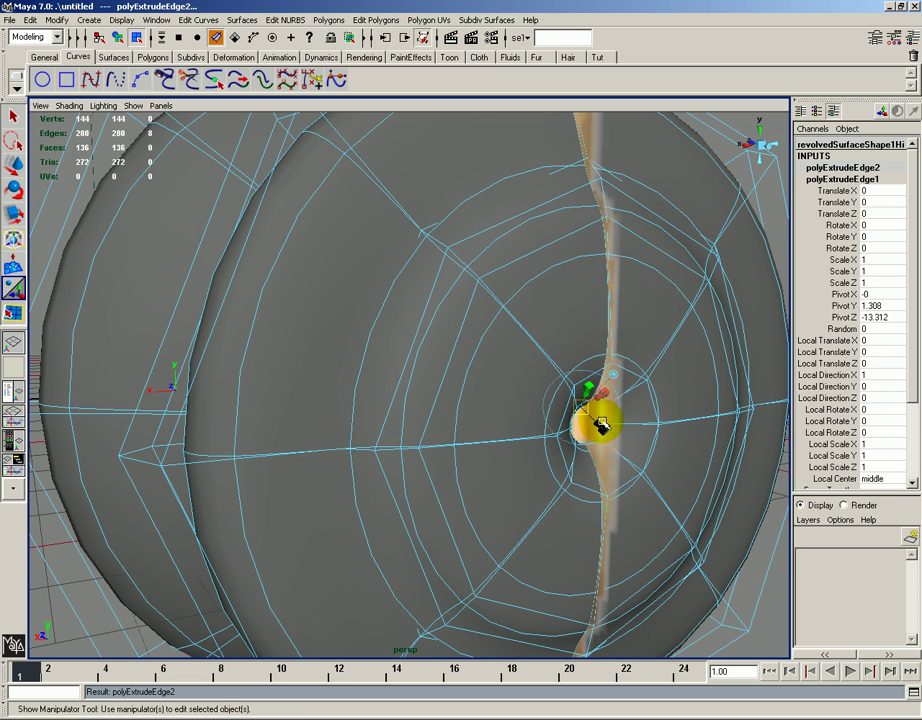
{"action": "left_click_drag", "start_coordinate": [605, 418], "coordinate": [568, 466], "text": "alt"}
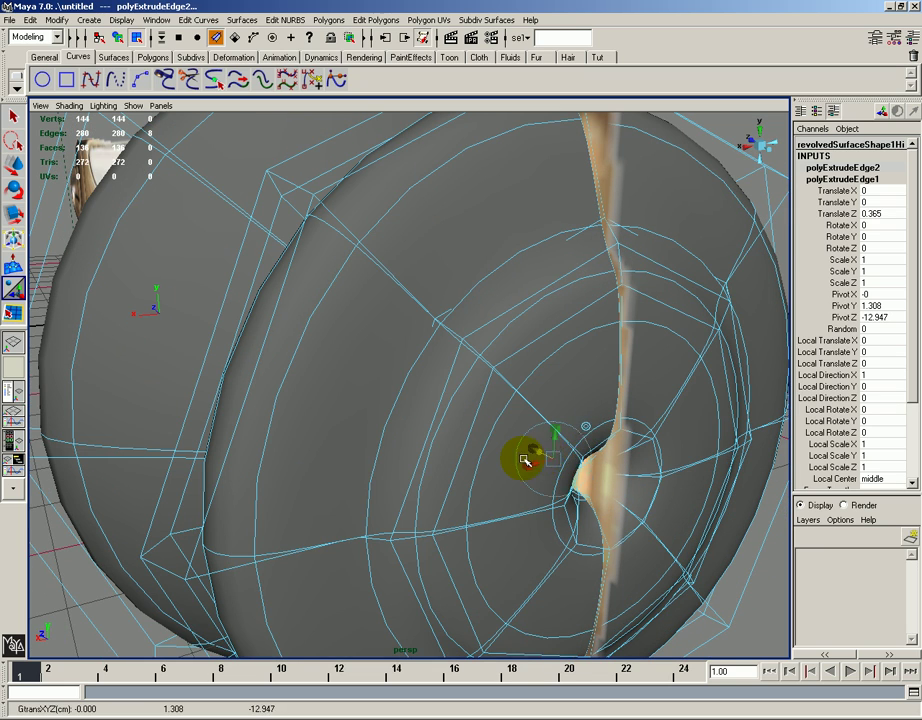
{"action": "right_click_drag", "start_coordinate": [524, 461], "coordinate": [577, 476]}
{"action": "left_click_drag", "start_coordinate": [577, 476], "coordinate": [597, 440], "text": "alt"}
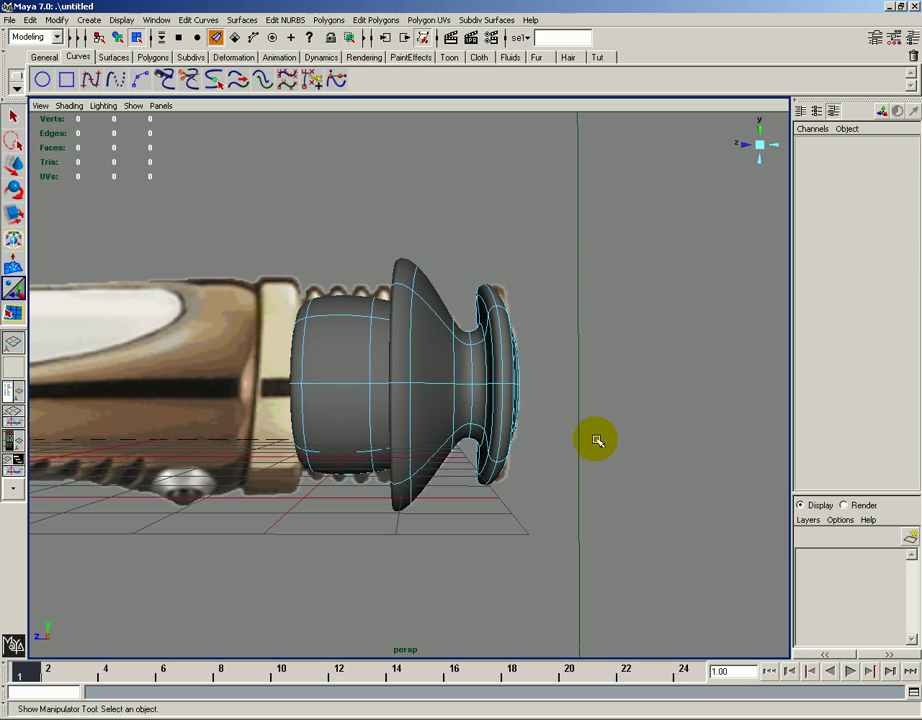